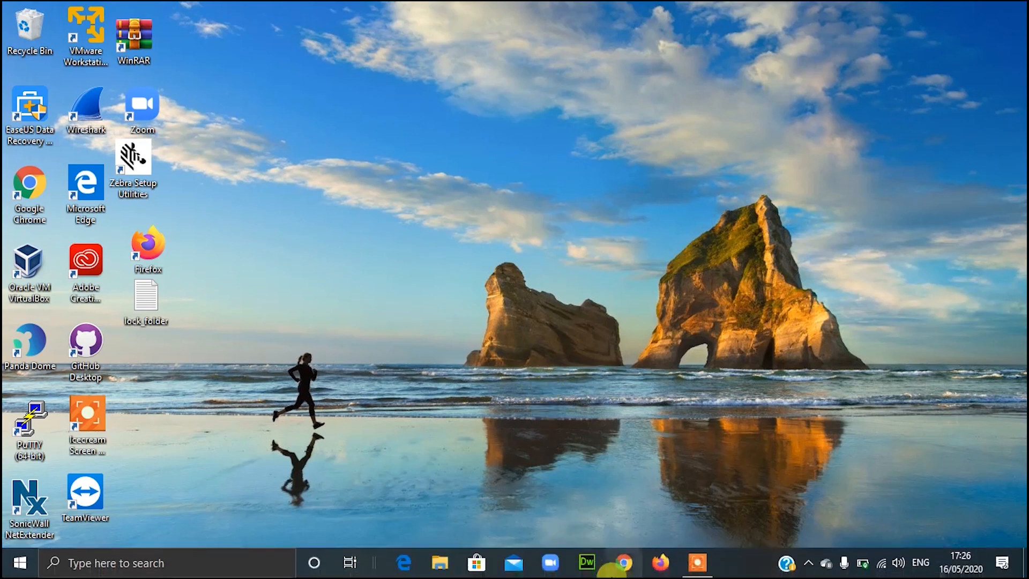
Step: Open Chrome and go to icoconvert.com
{"action": "left_click", "coordinate": [617, 573]}
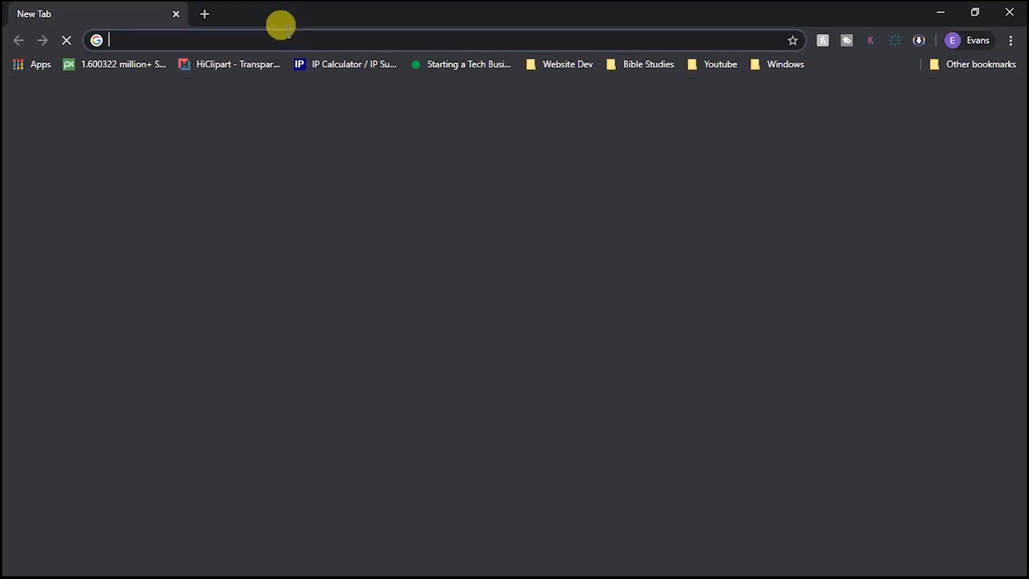
{"action": "left_click", "coordinate": [286, 33]}
{"action": "type", "text": "icoconvert.com"}
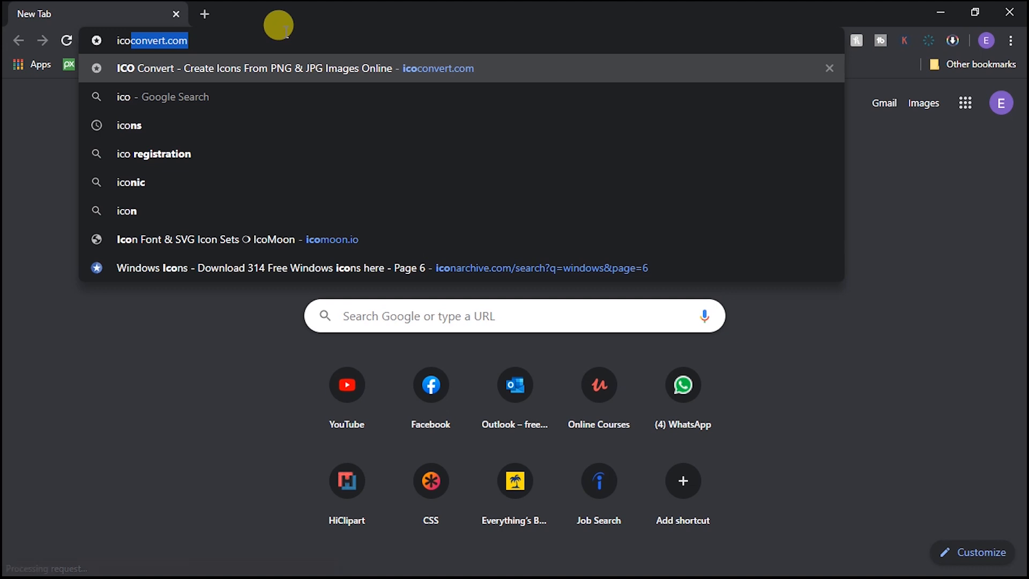
{"action": "key", "text": "Return"}
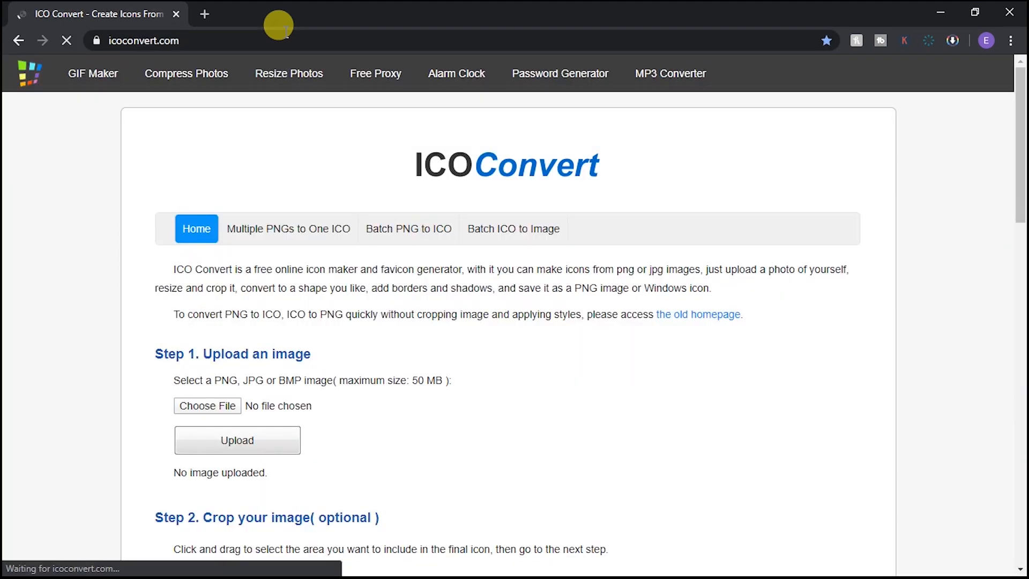
Step: Choose the EAM Prod NEW LOGO 2 PNG PLAIN image from My Business Card and start uploading it
{"action": "scroll", "coordinate": [206, 386], "scroll_direction": "down", "scroll_amount": 4}
{"action": "scroll", "coordinate": [214, 356], "scroll_direction": "up", "scroll_amount": 3}
{"action": "left_click", "coordinate": [207, 332]}
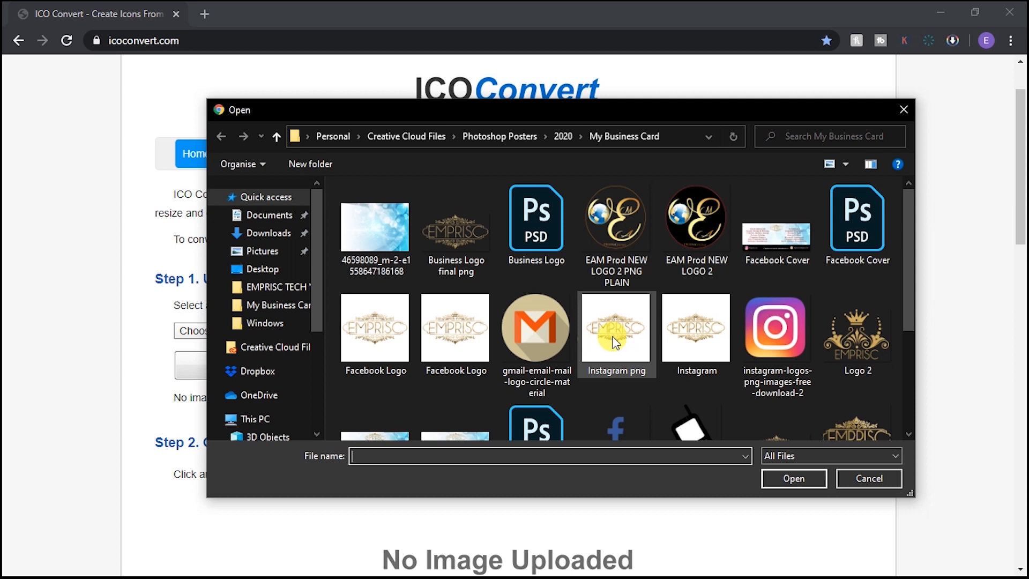
{"action": "left_click", "coordinate": [613, 245]}
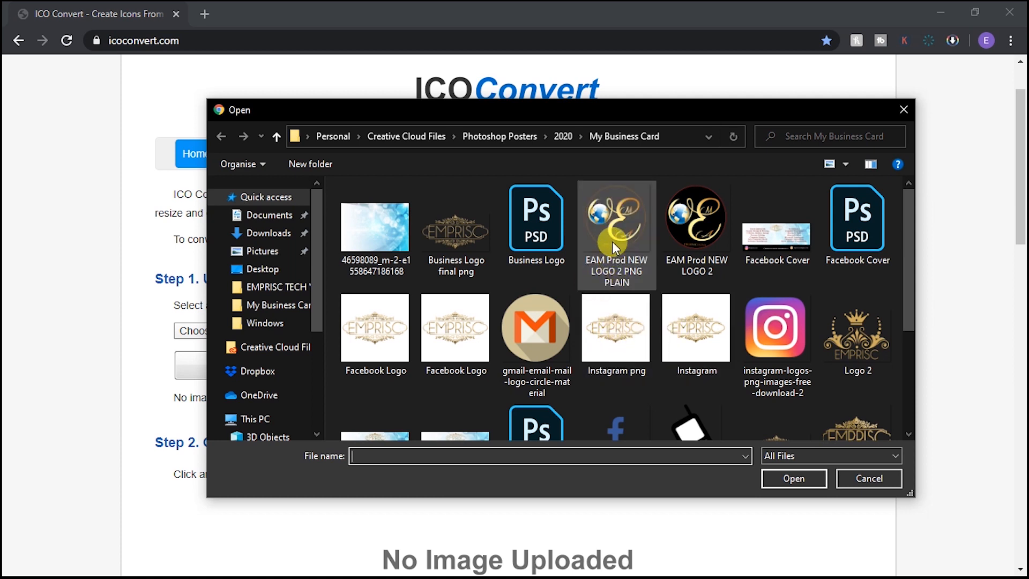
{"action": "double_click", "coordinate": [608, 230]}
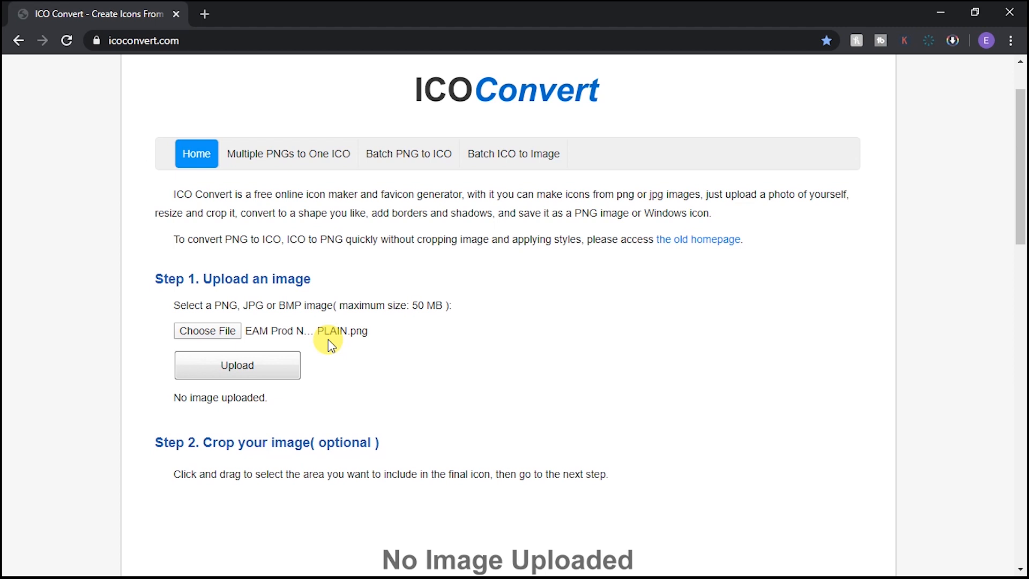
{"action": "left_click", "coordinate": [216, 370]}
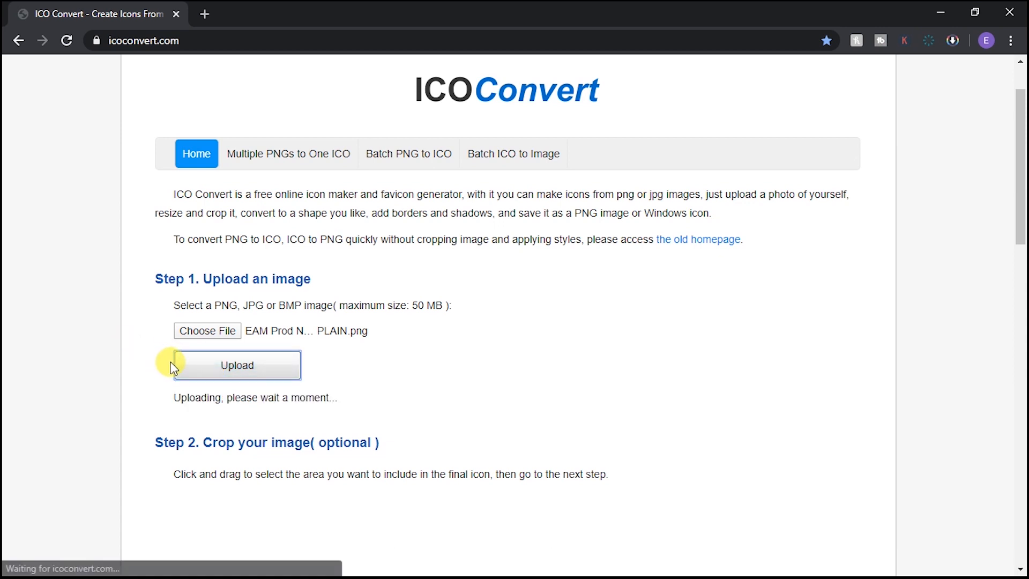
Step: Convert the uploaded logo to a Windows ICO icon and download the .ico file
{"action": "left_click_drag", "start_coordinate": [172, 397], "coordinate": [284, 404]}
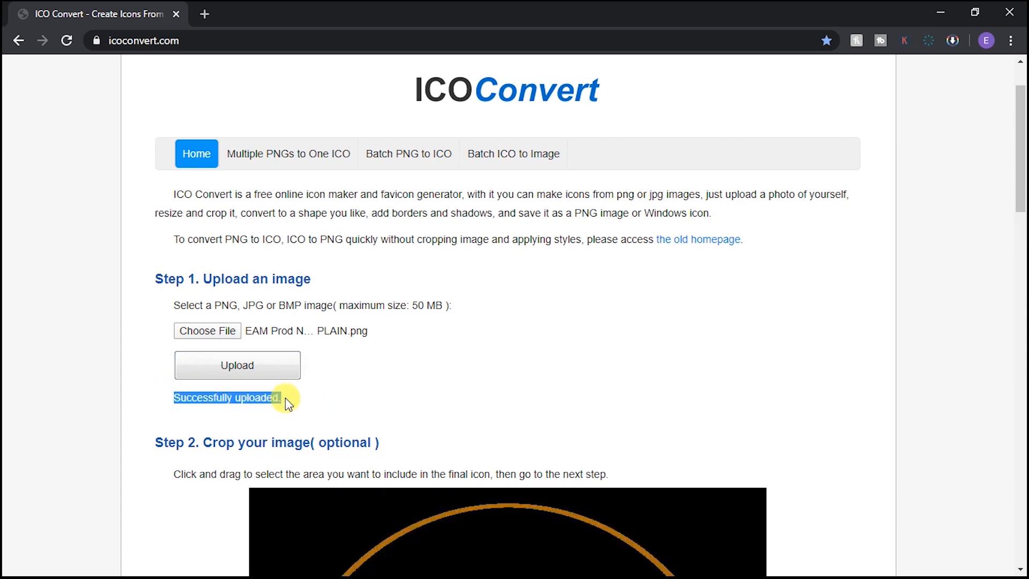
{"action": "left_click_drag", "start_coordinate": [185, 393], "coordinate": [288, 394]}
{"action": "left_click", "coordinate": [284, 402]}
{"action": "scroll", "coordinate": [284, 402], "scroll_direction": "down", "scroll_amount": 15}
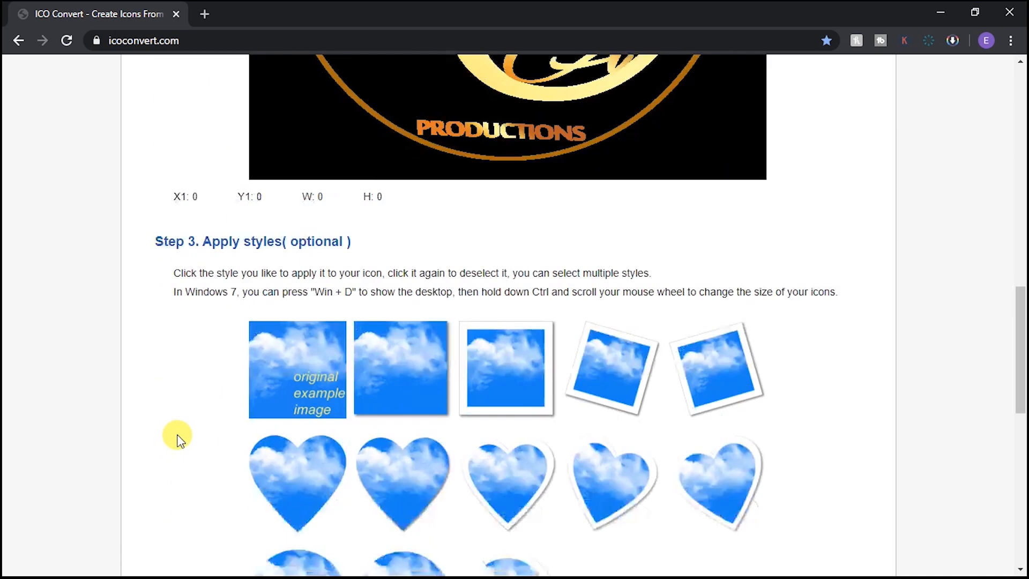
{"action": "scroll", "coordinate": [177, 437], "scroll_direction": "down", "scroll_amount": 12}
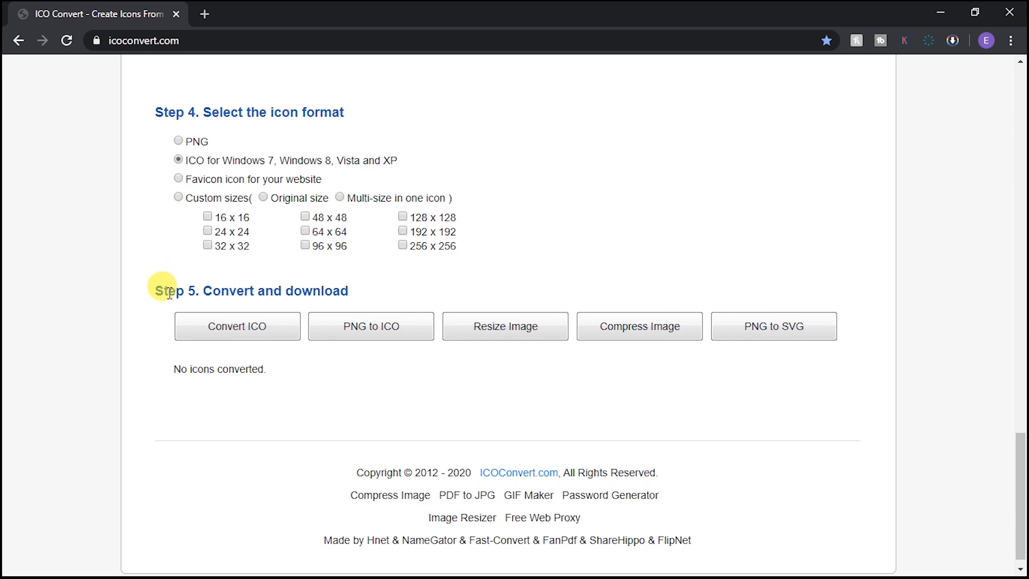
{"action": "left_click", "coordinate": [215, 334]}
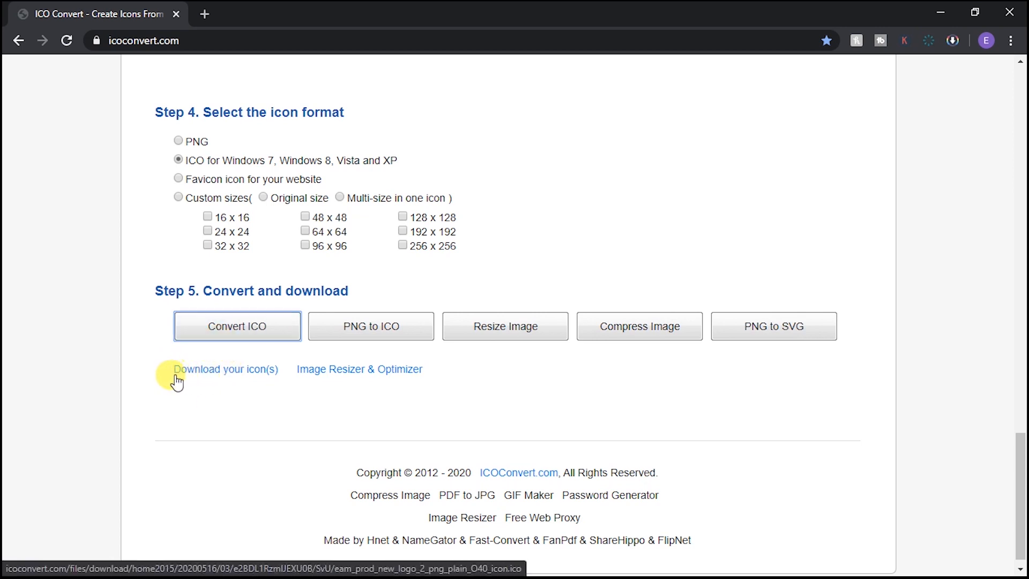
{"action": "left_click", "coordinate": [203, 374]}
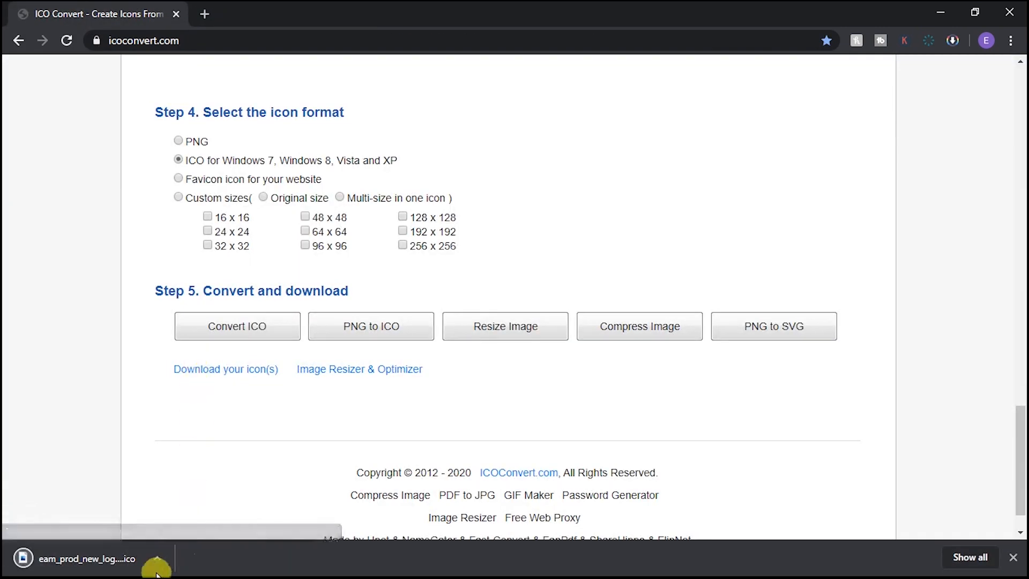
{"action": "left_click", "coordinate": [157, 558]}
Step: Show the downloaded icon in its folder, then create a desktop folder named Documents
{"action": "left_click", "coordinate": [177, 508]}
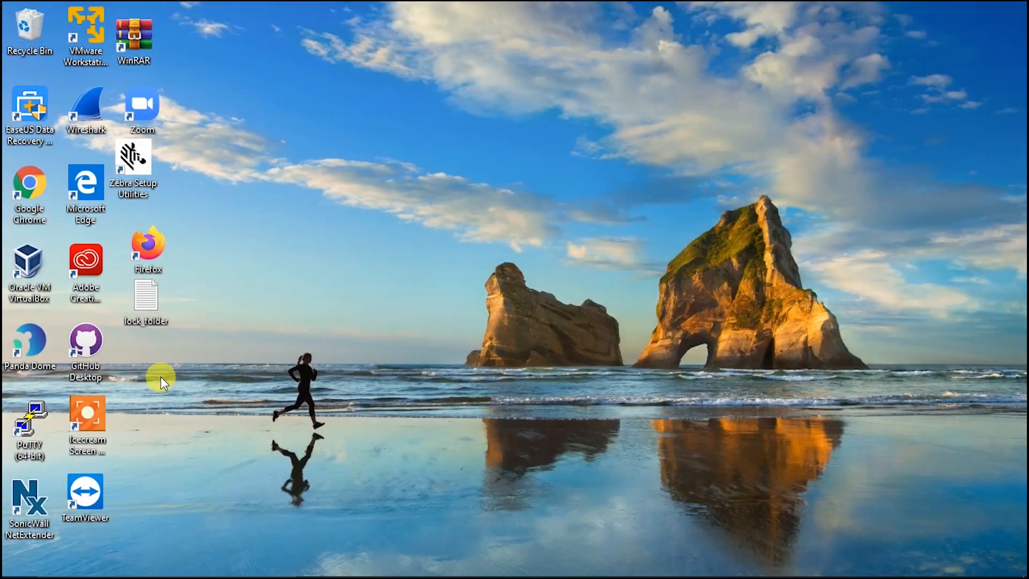
{"action": "right_click", "coordinate": [145, 358]}
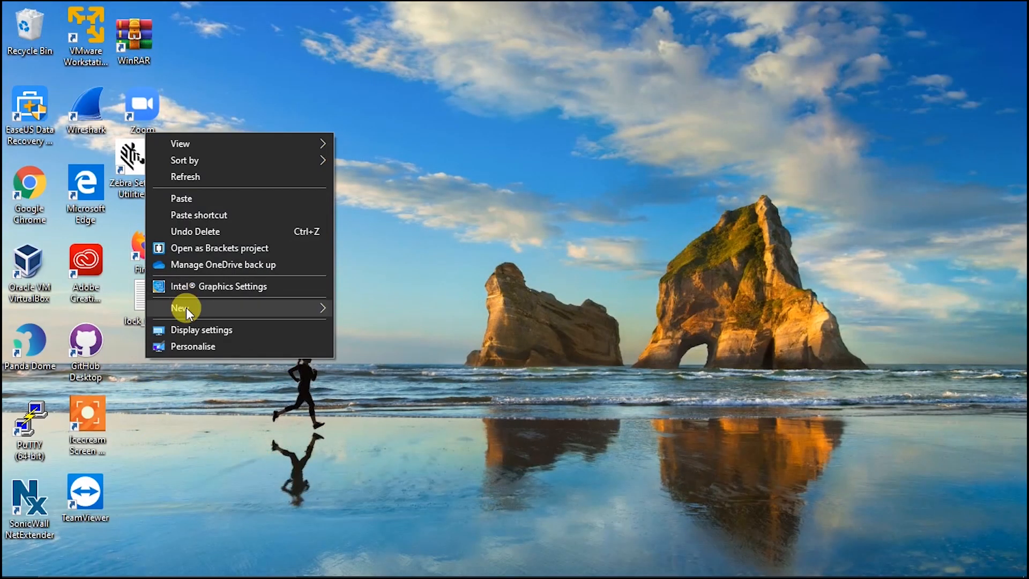
{"action": "mouse_move", "coordinate": [185, 307]}
{"action": "left_click", "coordinate": [382, 303]}
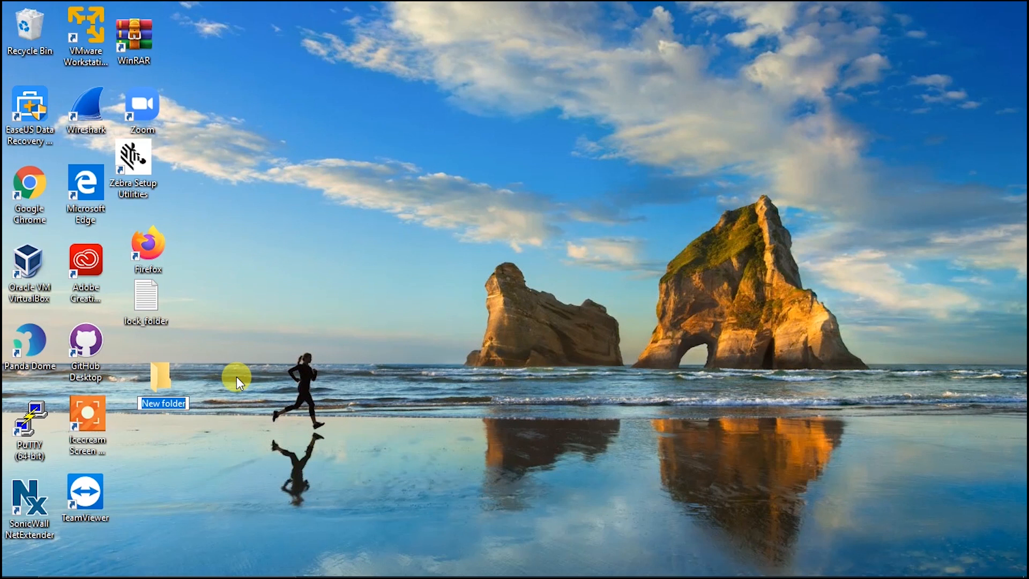
{"action": "type", "text": "Documents"}
{"action": "key", "text": "Return"}
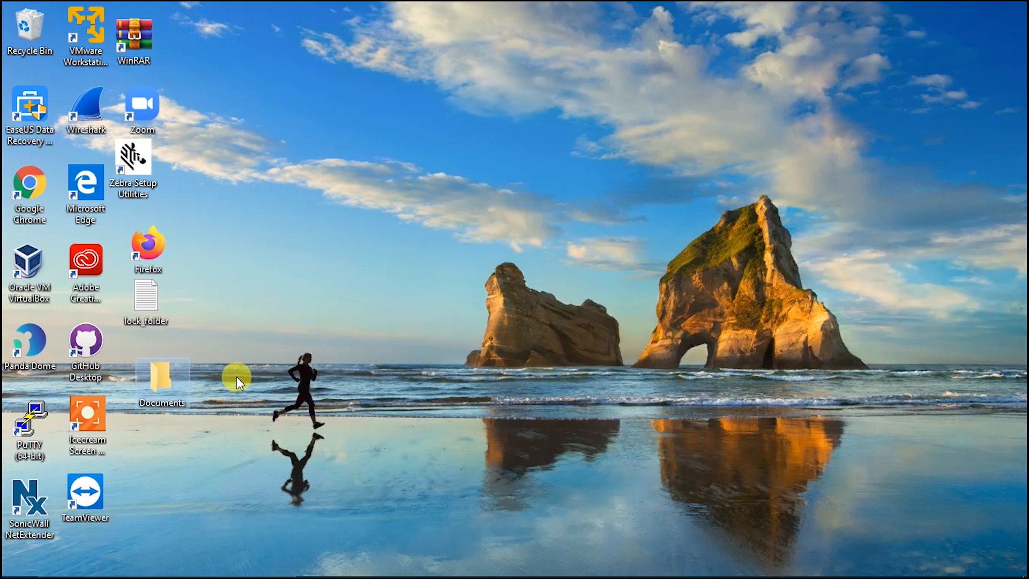
{"action": "right_click", "coordinate": [168, 382]}
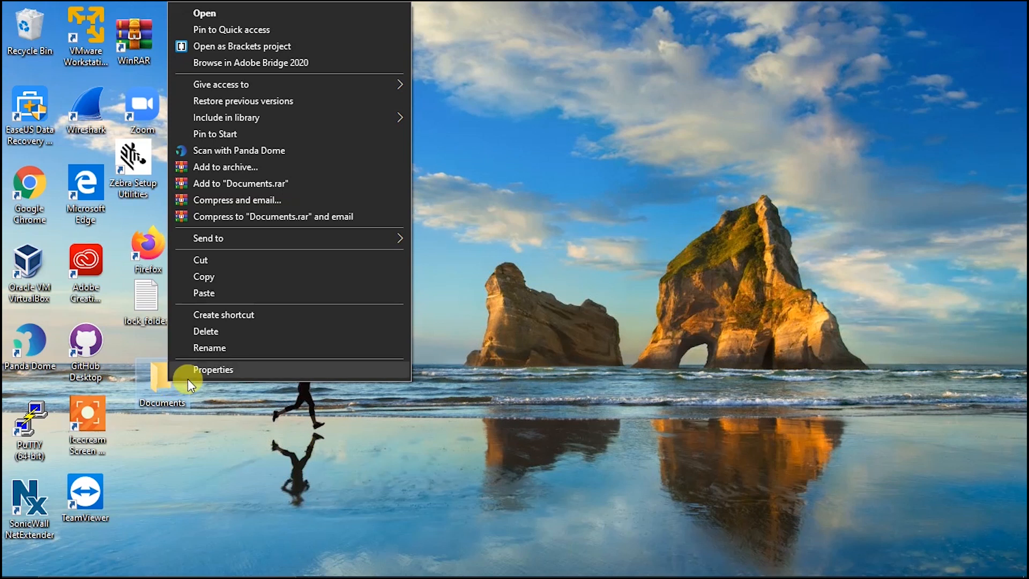
Step: Open Documents' Change Icon dialog from Properties > Customise and browse the SHELL32 icons
{"action": "left_click", "coordinate": [211, 369]}
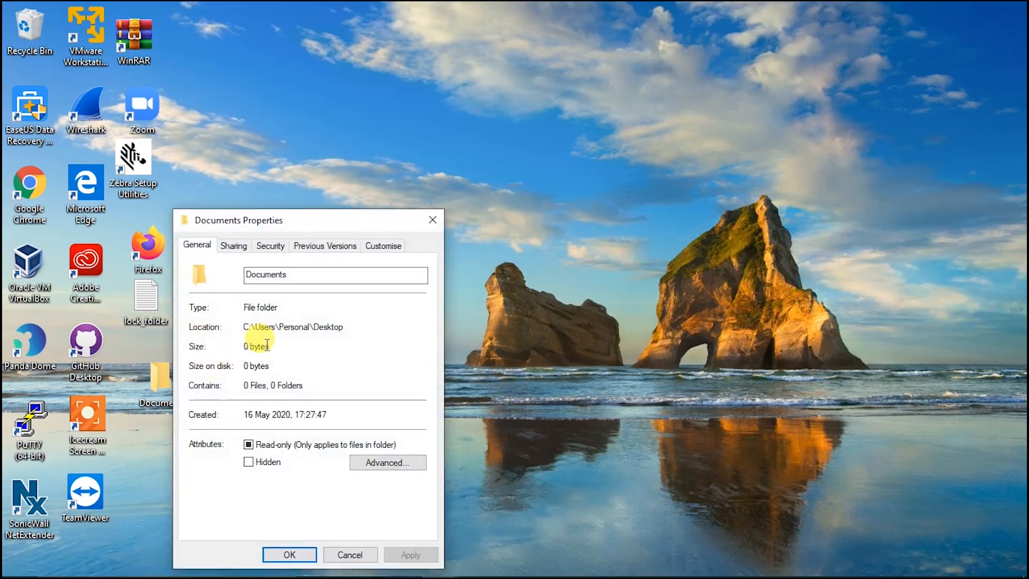
{"action": "left_click", "coordinate": [380, 248]}
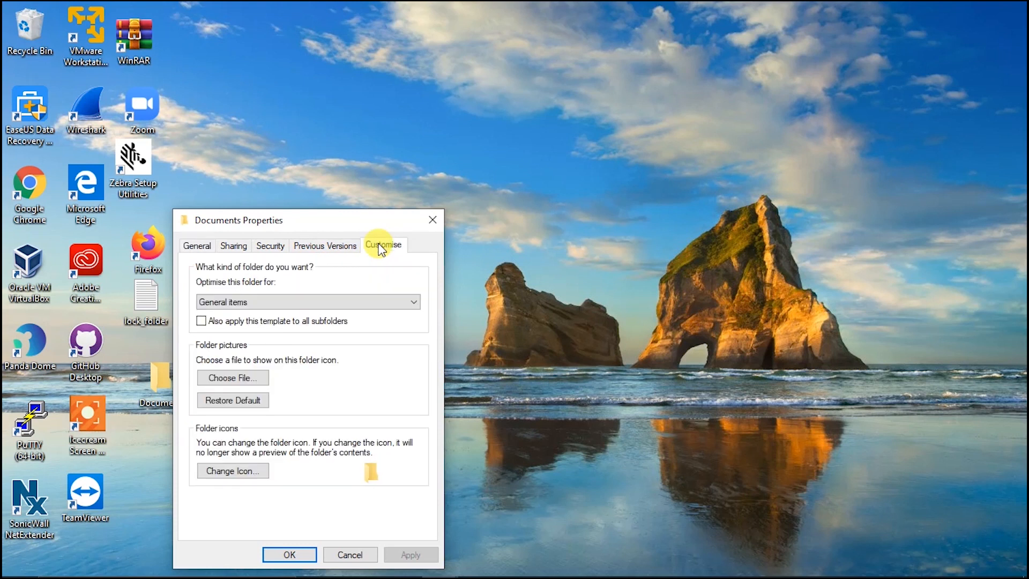
{"action": "left_click", "coordinate": [227, 474]}
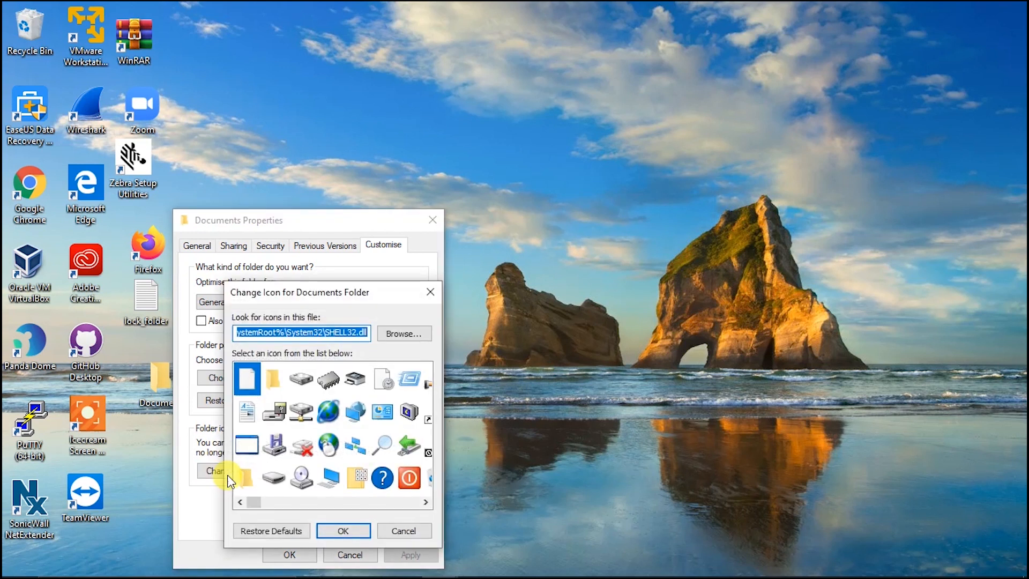
{"action": "left_click_drag", "start_coordinate": [339, 293], "coordinate": [363, 232]}
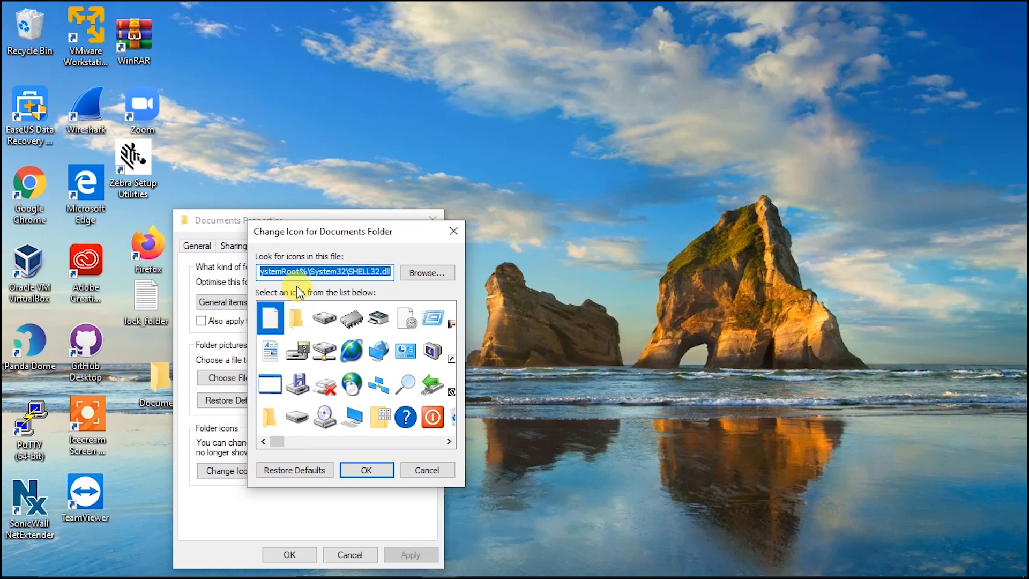
{"action": "scroll", "coordinate": [358, 353], "scroll_direction": "down", "scroll_amount": 5}
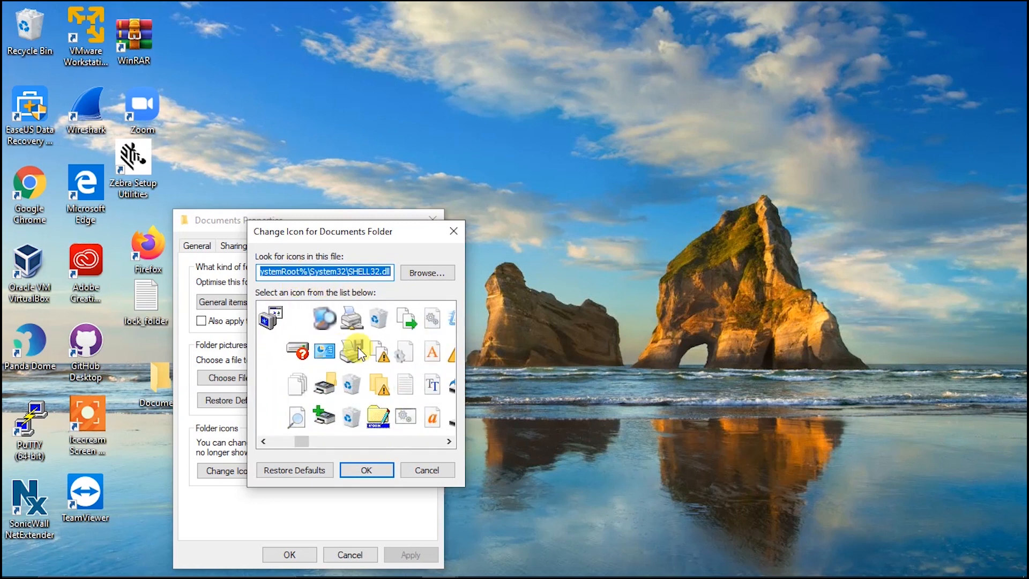
{"action": "scroll", "coordinate": [358, 353], "scroll_direction": "down", "scroll_amount": 8}
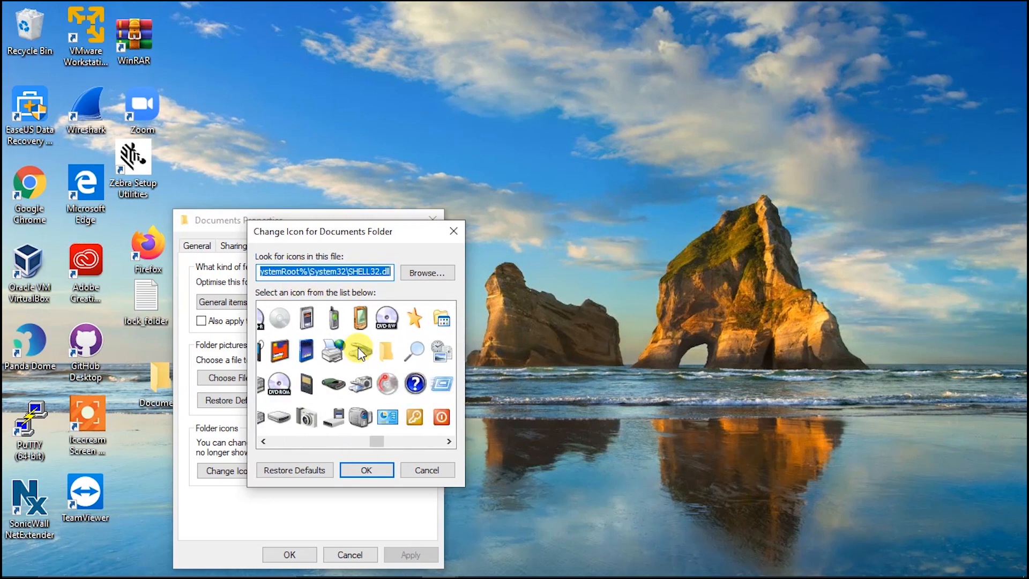
{"action": "scroll", "coordinate": [358, 353], "scroll_direction": "down", "scroll_amount": 5}
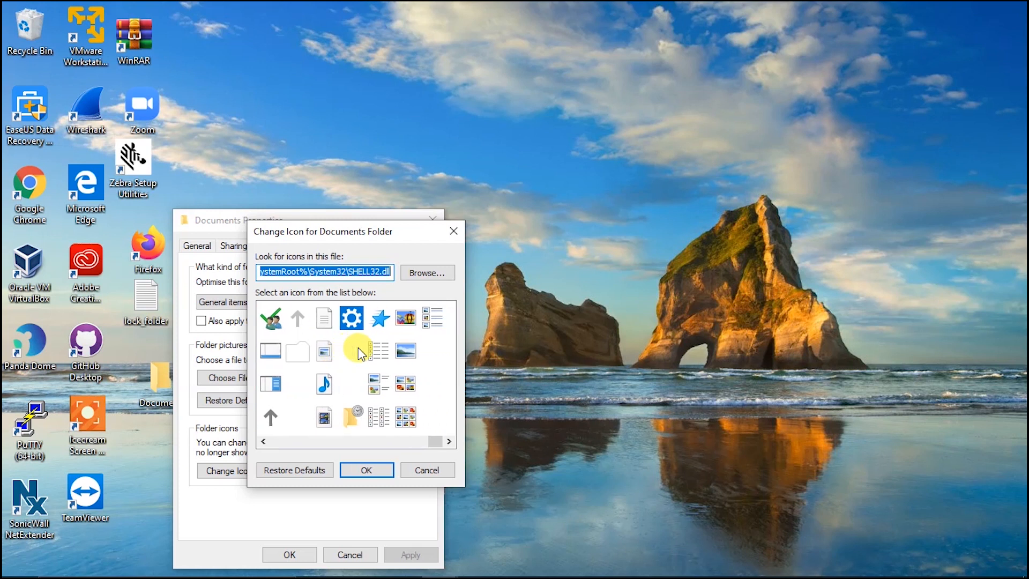
{"action": "scroll", "coordinate": [358, 352], "scroll_direction": "up", "scroll_amount": 3}
Step: Set the Documents folder icon to the downloaded logo .ico from Downloads and apply it
{"action": "left_click", "coordinate": [416, 274]}
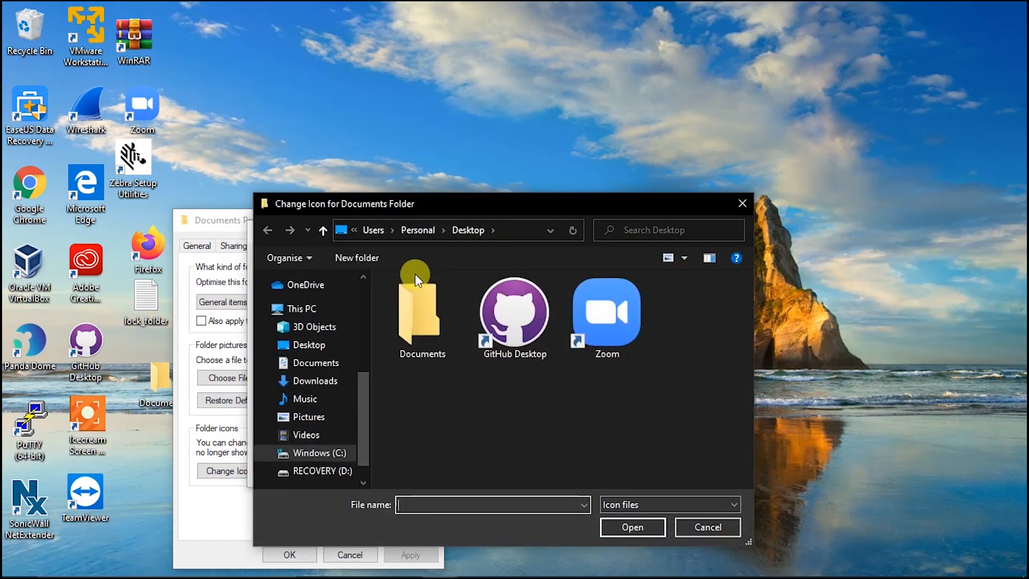
{"action": "left_click", "coordinate": [316, 382]}
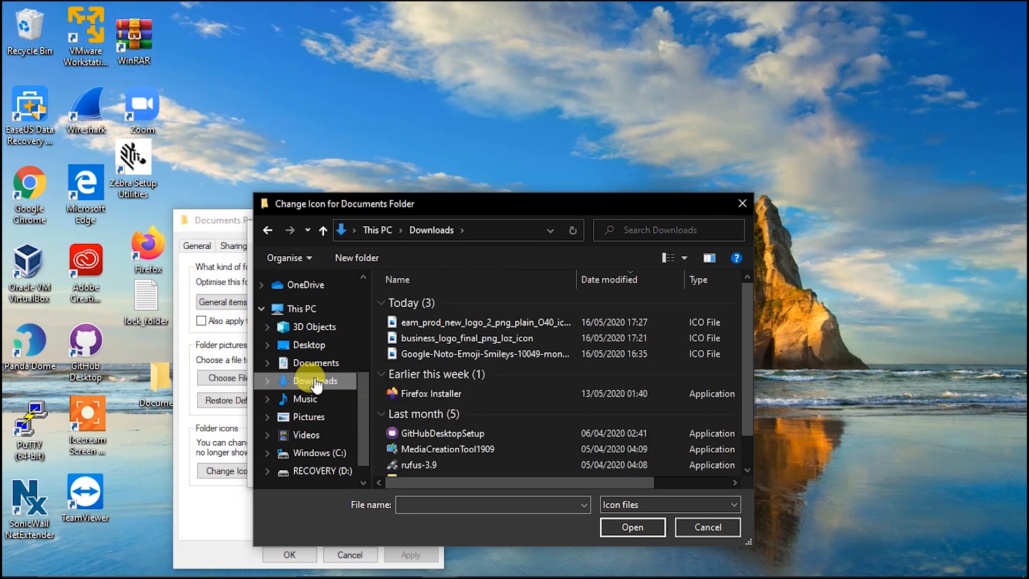
{"action": "left_click", "coordinate": [418, 322]}
{"action": "double_click", "coordinate": [418, 321]}
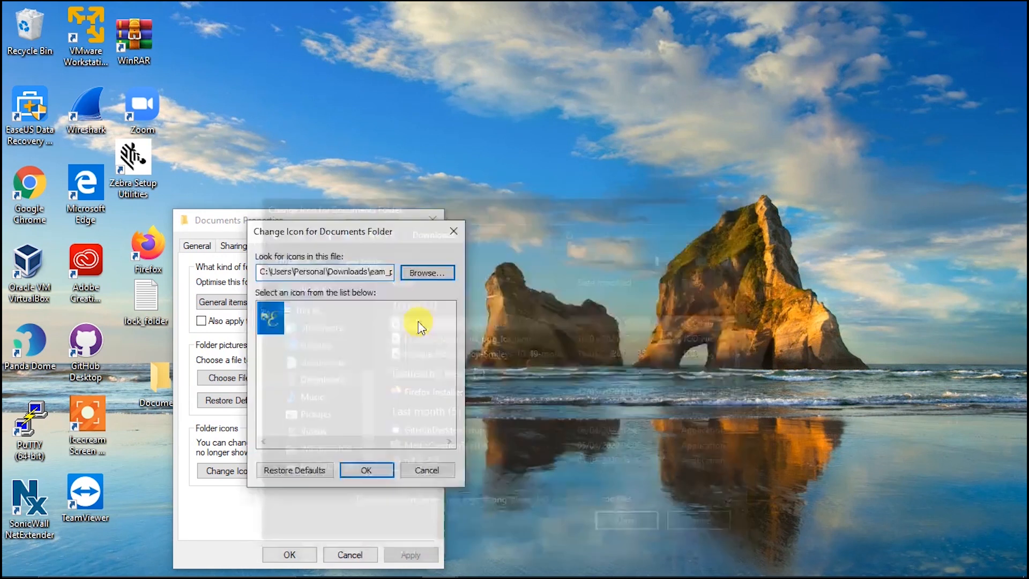
{"action": "left_click", "coordinate": [324, 369]}
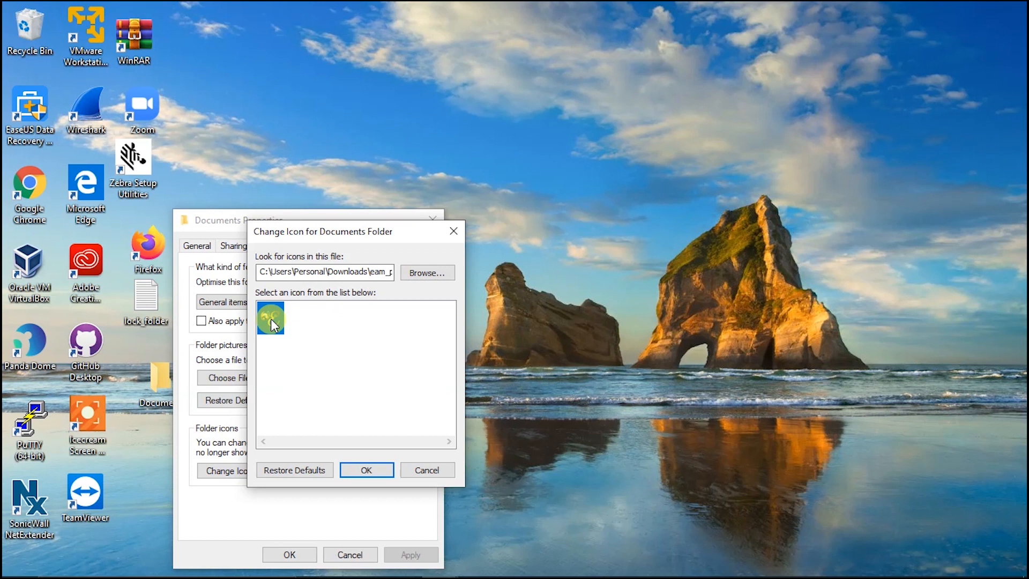
{"action": "left_click", "coordinate": [358, 470]}
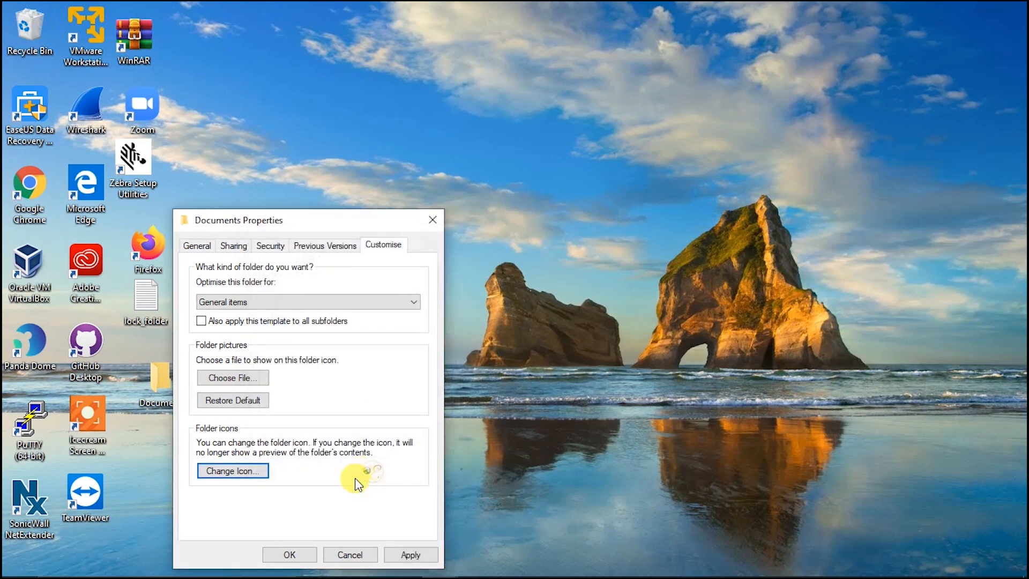
{"action": "left_click", "coordinate": [410, 556]}
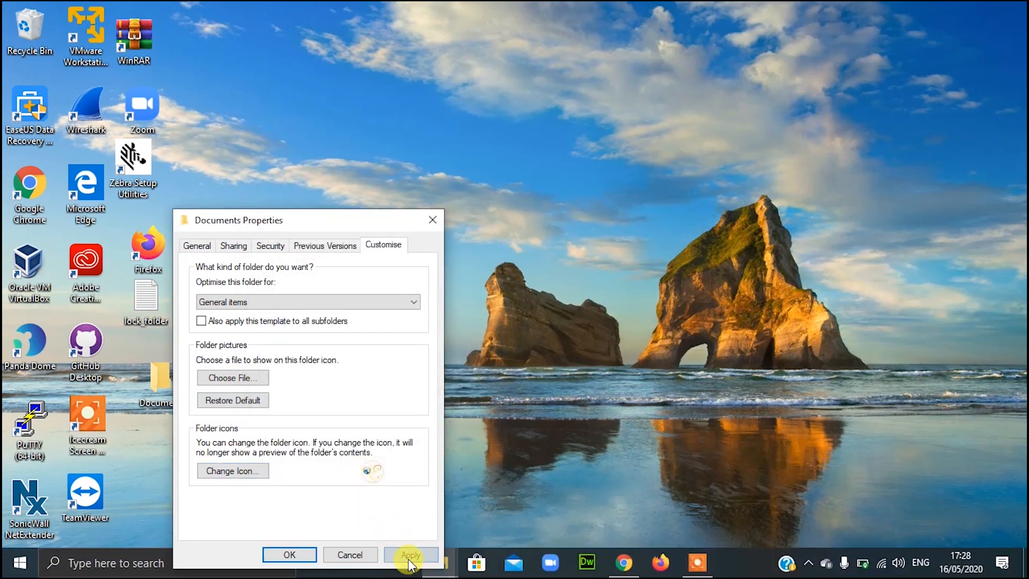
{"action": "left_click", "coordinate": [279, 554]}
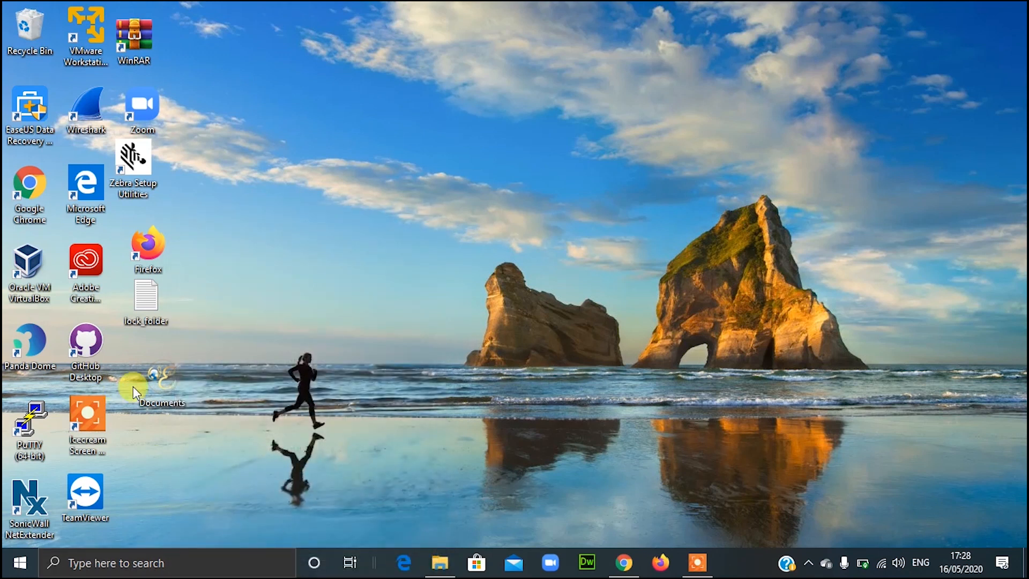
Step: Move the Documents folder near the centre of the desktop
{"action": "left_click_drag", "start_coordinate": [253, 270], "coordinate": [291, 271]}
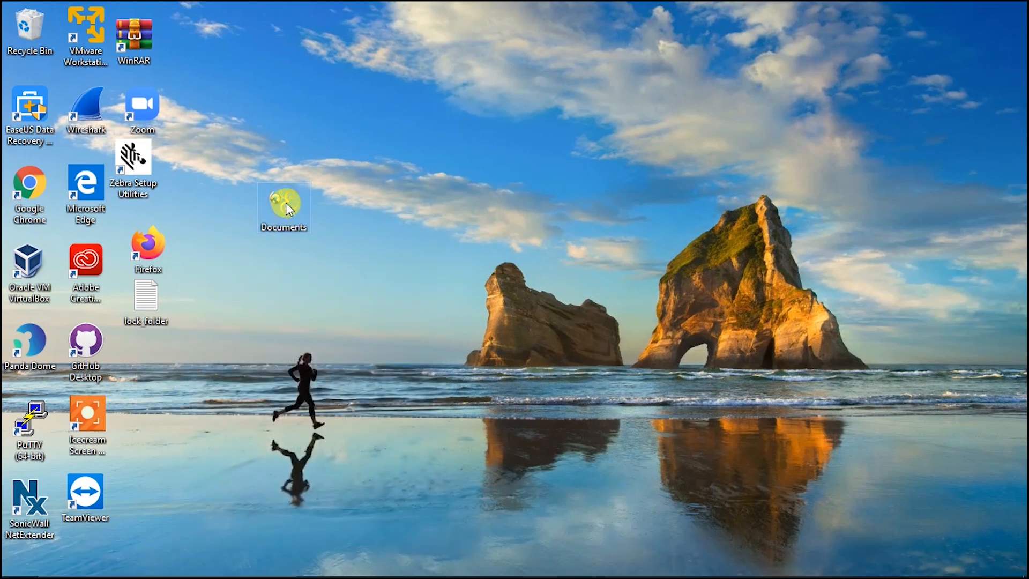
{"action": "left_click_drag", "start_coordinate": [294, 212], "coordinate": [313, 249]}
{"action": "left_click_drag", "start_coordinate": [346, 284], "coordinate": [350, 266]}
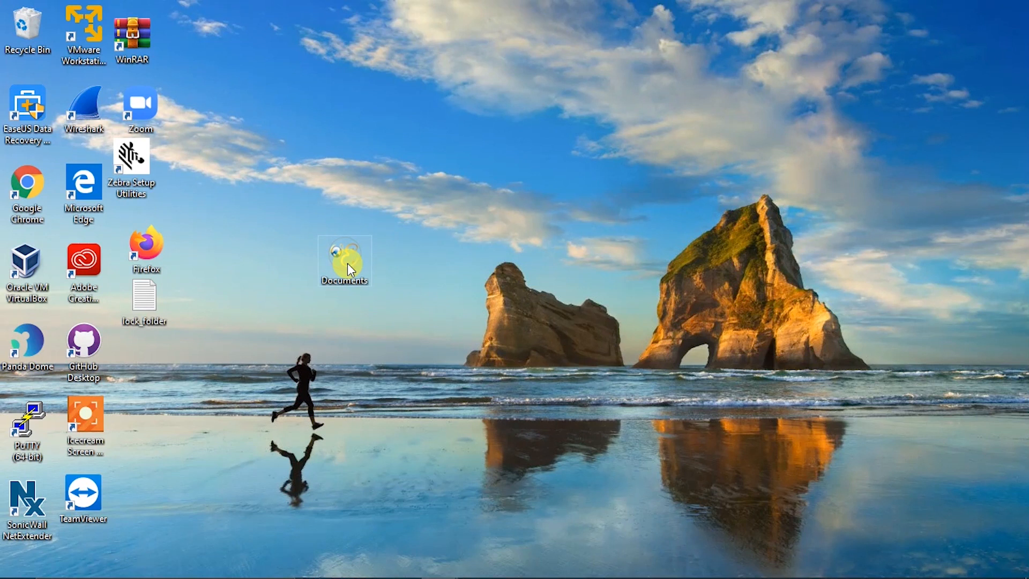
Step: Create a new desktop folder named Images and launch Chrome
{"action": "right_click", "coordinate": [337, 362]}
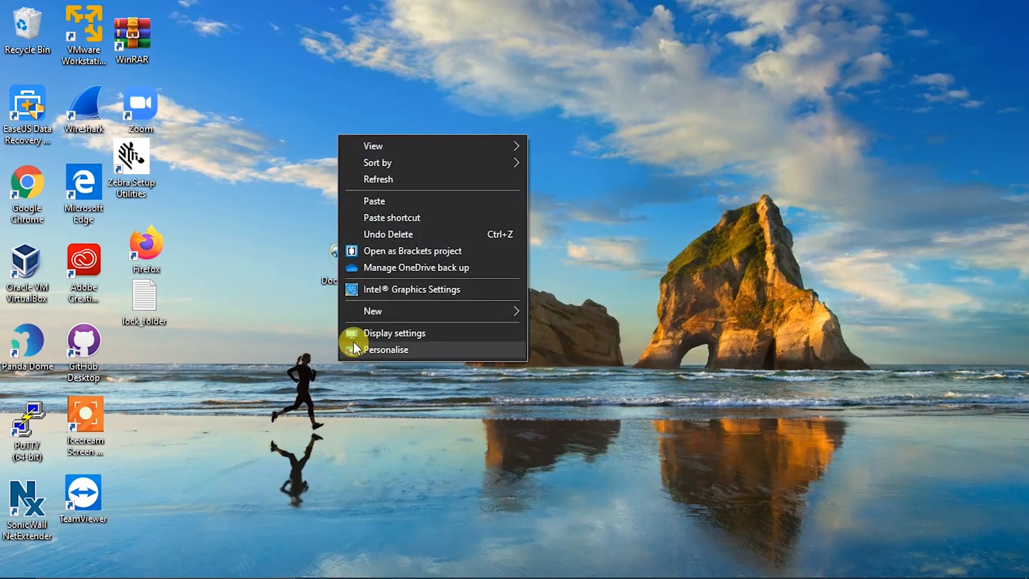
{"action": "mouse_move", "coordinate": [362, 311]}
{"action": "left_click", "coordinate": [560, 312]}
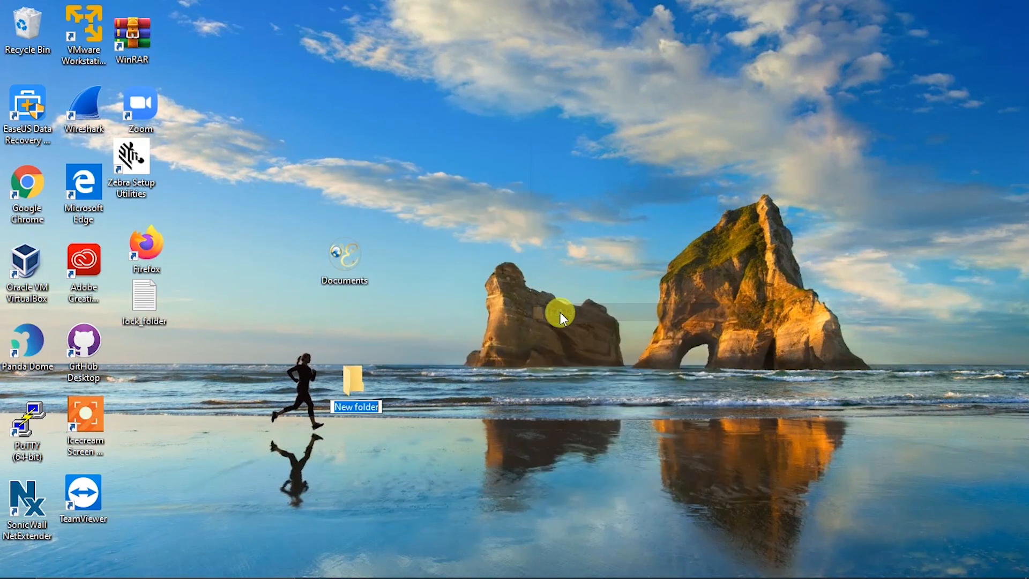
{"action": "type", "text": "Images"}
{"action": "key", "text": "Return"}
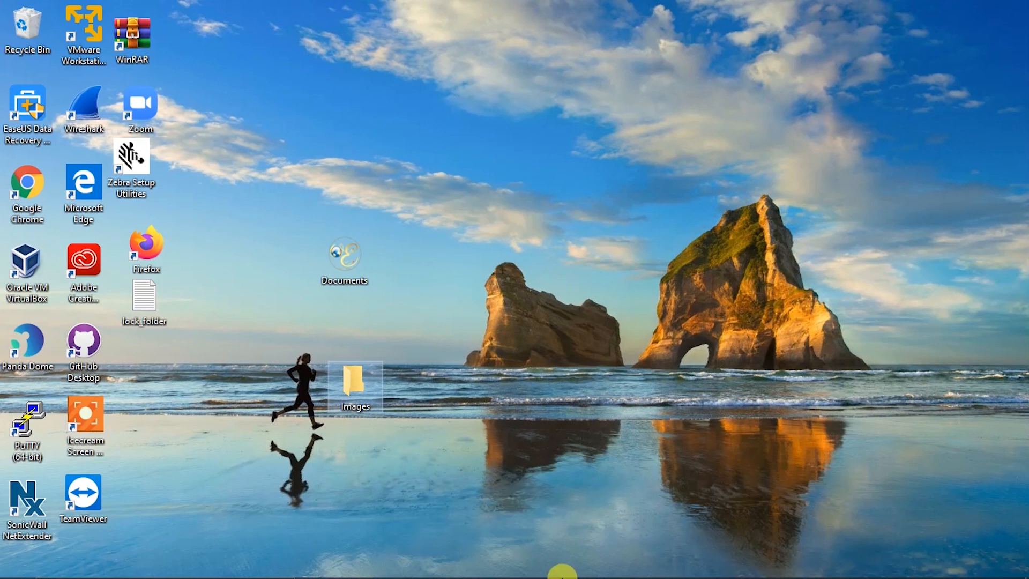
{"action": "mouse_move", "coordinate": [563, 577]}
{"action": "left_click", "coordinate": [631, 564]}
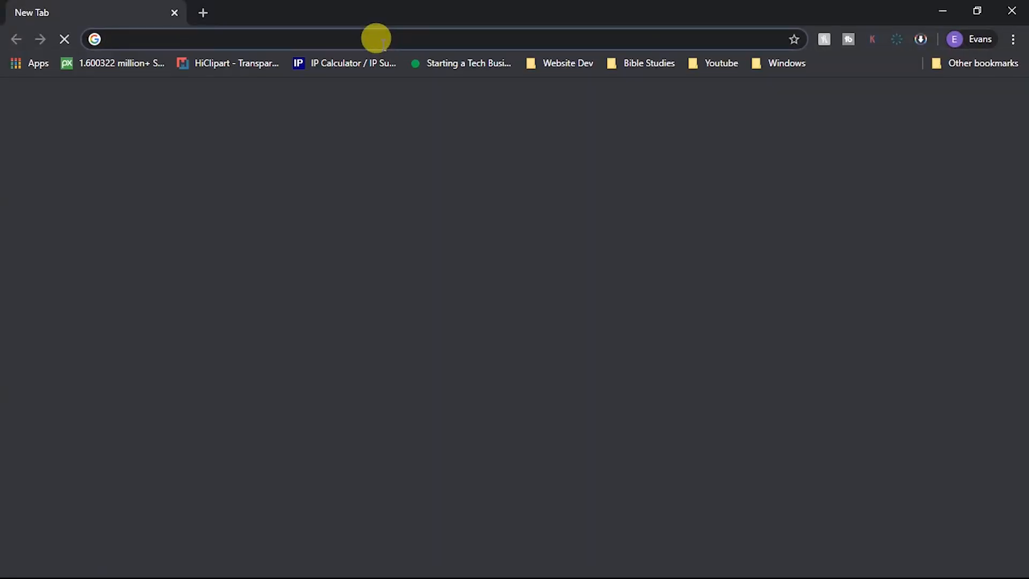
Step: Go to iconarchive.com and browse the Emoji Icons category
{"action": "type", "text": "iconarchive.com"}
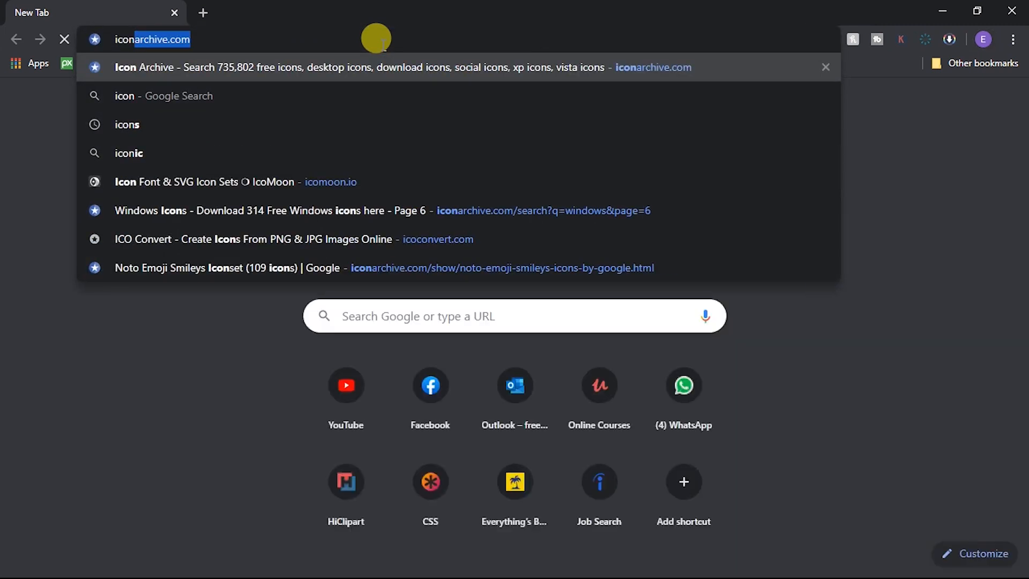
{"action": "key", "text": "Return"}
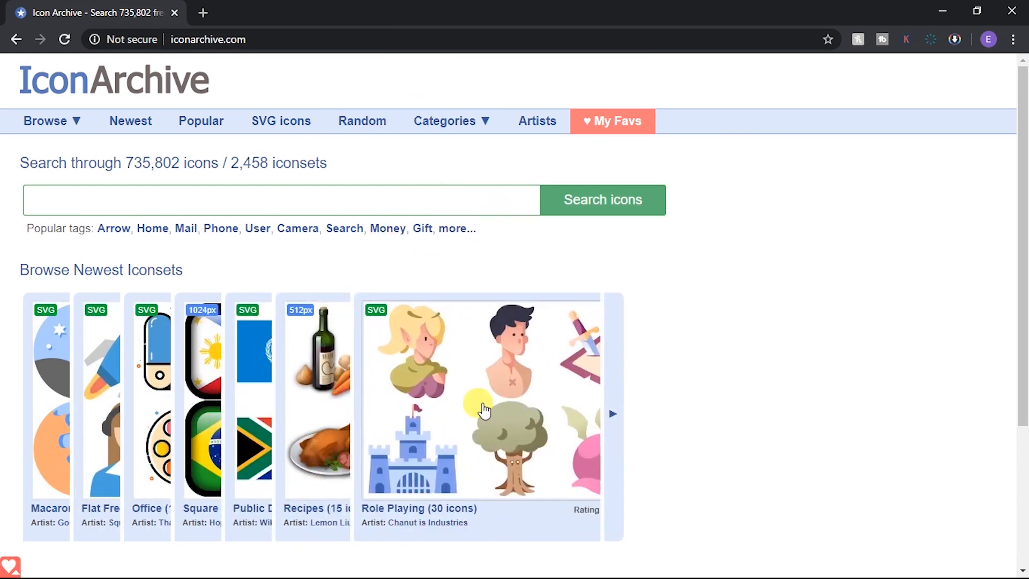
{"action": "mouse_move", "coordinate": [460, 132]}
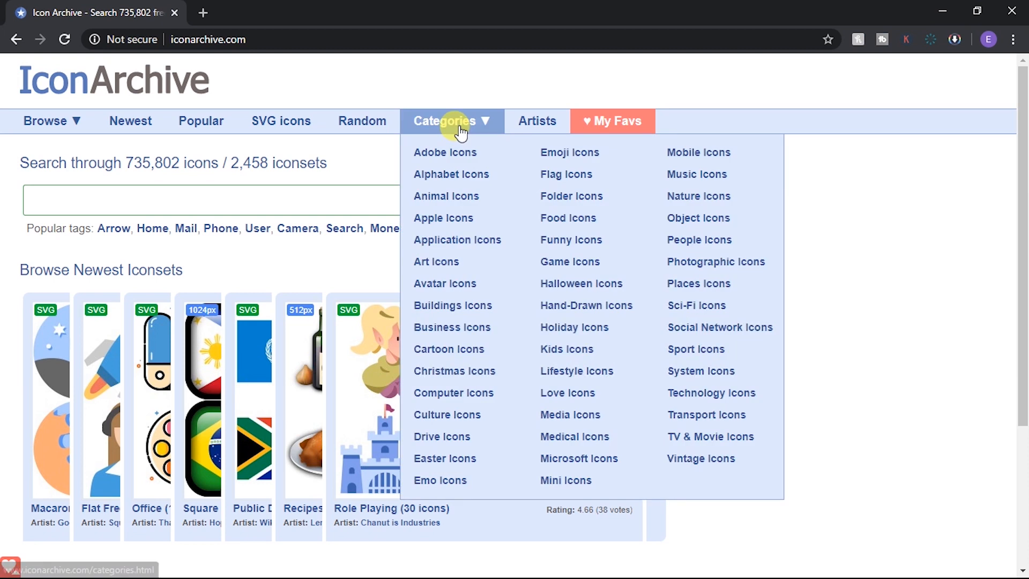
{"action": "left_click", "coordinate": [547, 156]}
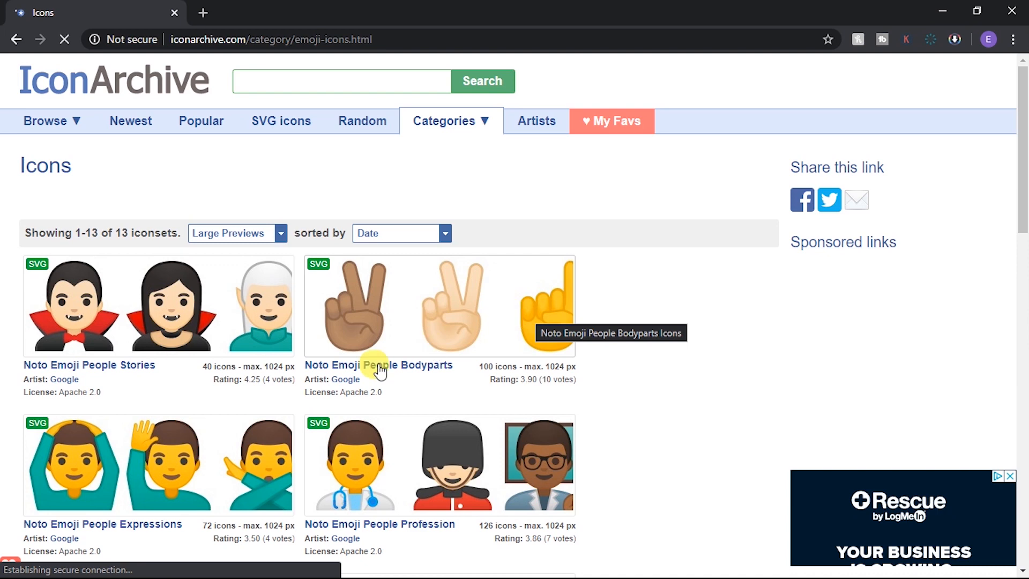
Step: Open the Noto Emoji Smileys set and its Smiling face with smiling eyes icon
{"action": "scroll", "coordinate": [273, 390], "scroll_direction": "down", "scroll_amount": 4}
{"action": "left_click", "coordinate": [274, 398]}
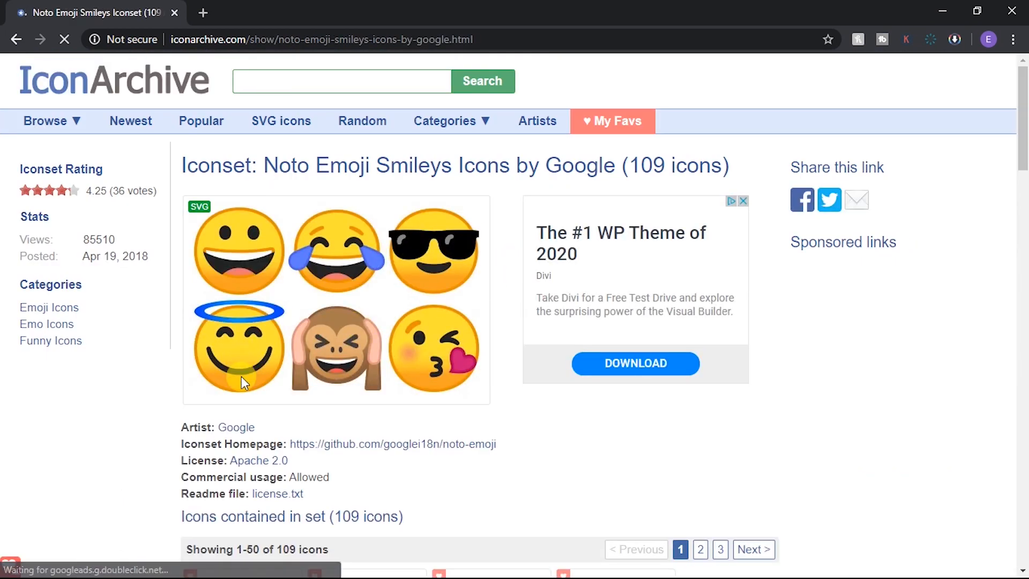
{"action": "scroll", "coordinate": [247, 386], "scroll_direction": "down", "scroll_amount": 8}
{"action": "scroll", "coordinate": [259, 411], "scroll_direction": "down", "scroll_amount": 2}
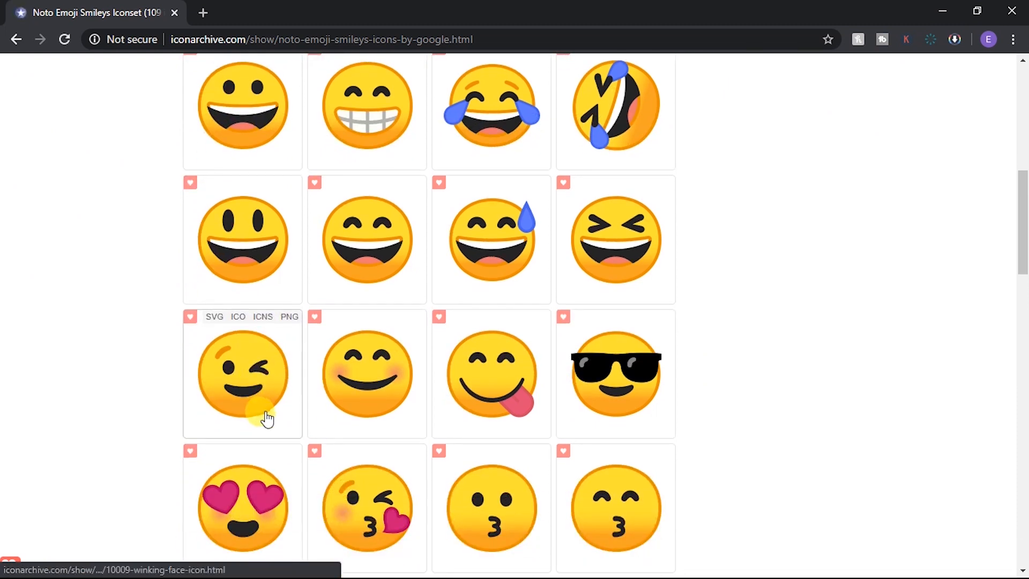
{"action": "scroll", "coordinate": [268, 413], "scroll_direction": "down", "scroll_amount": 8}
{"action": "scroll", "coordinate": [272, 419], "scroll_direction": "down", "scroll_amount": 12}
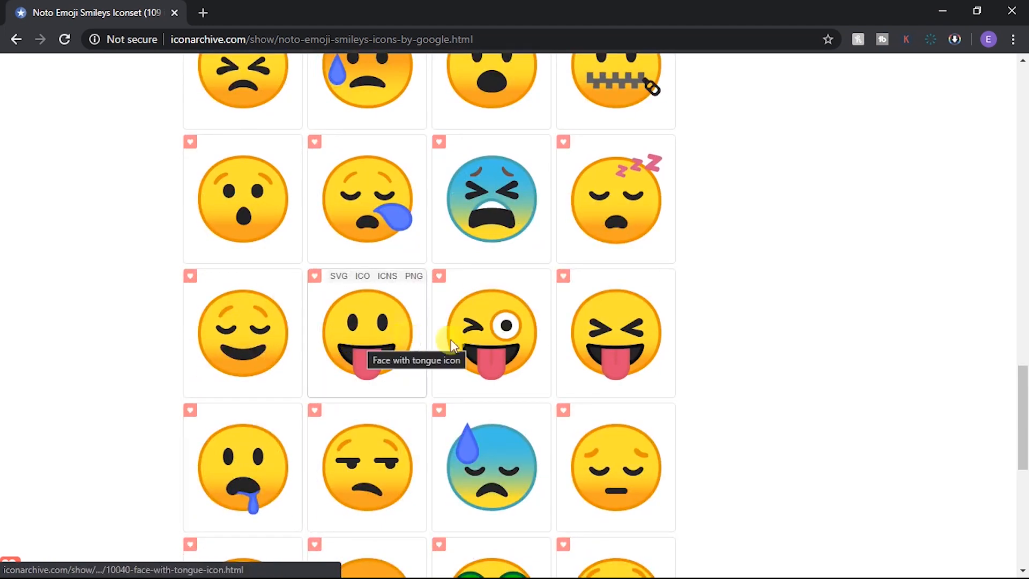
{"action": "scroll", "coordinate": [352, 399], "scroll_direction": "up", "scroll_amount": 8}
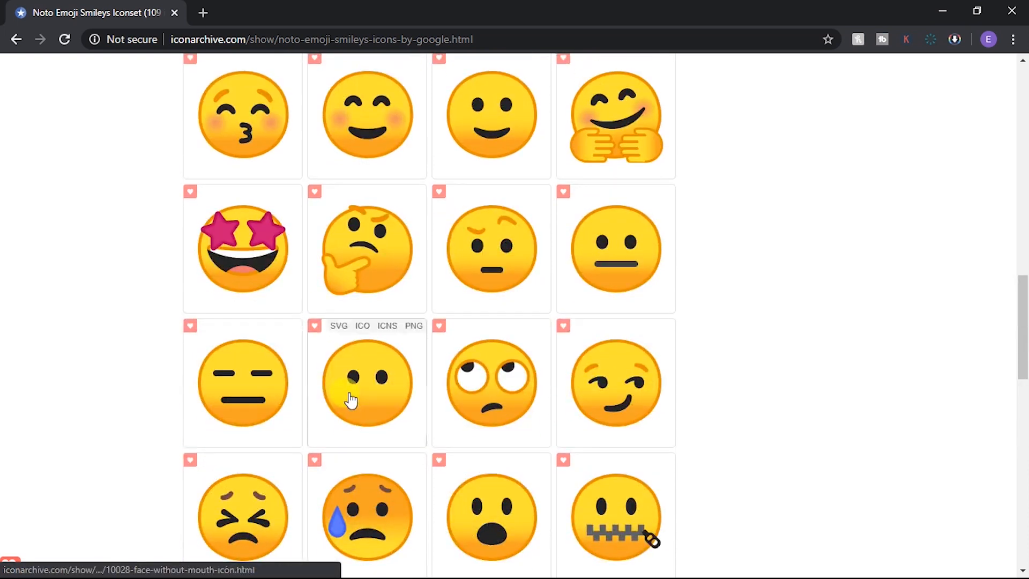
{"action": "scroll", "coordinate": [351, 399], "scroll_direction": "up", "scroll_amount": 6}
{"action": "scroll", "coordinate": [369, 325], "scroll_direction": "up", "scroll_amount": 2}
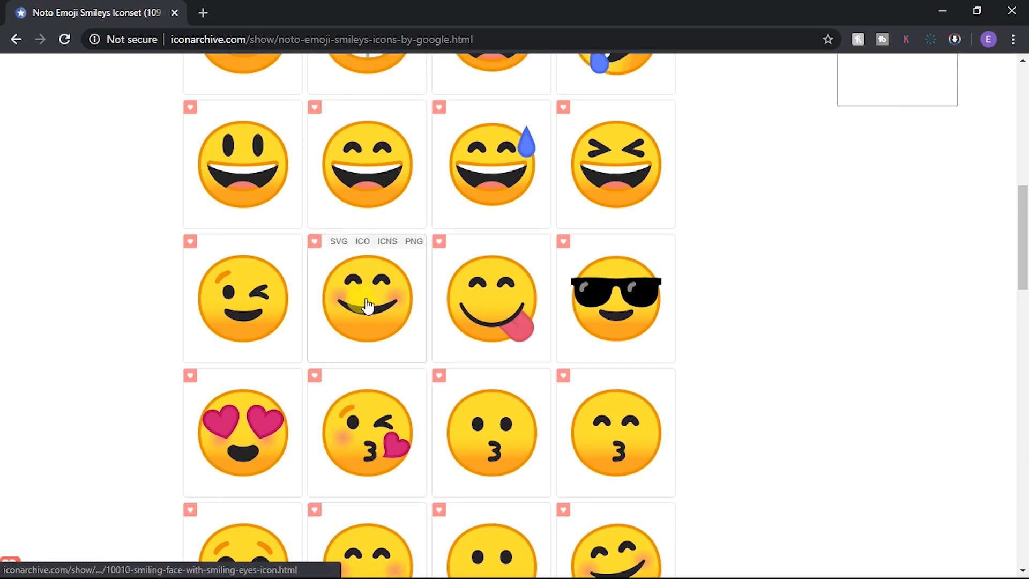
{"action": "left_click", "coordinate": [368, 306]}
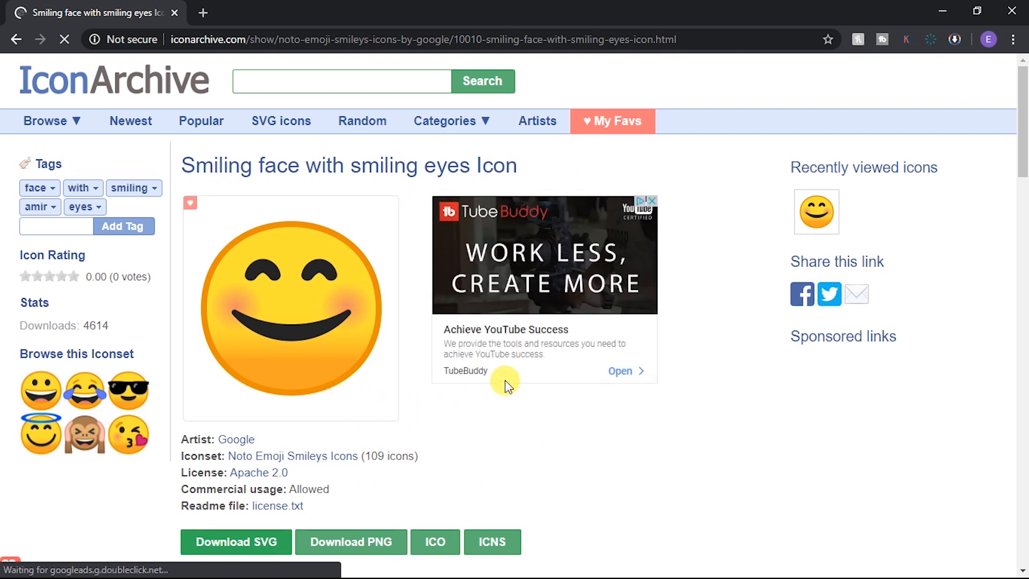
{"action": "scroll", "coordinate": [504, 381], "scroll_direction": "down", "scroll_amount": 3}
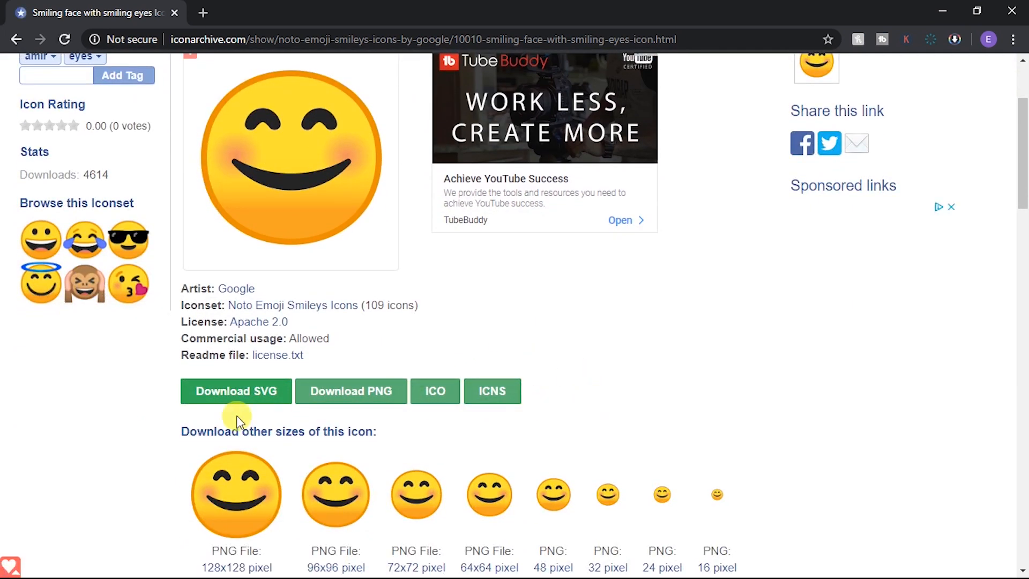
Step: Download the smiley as an ICO file, show it in Downloads, then minimize windows to the desktop
{"action": "left_click", "coordinate": [435, 396]}
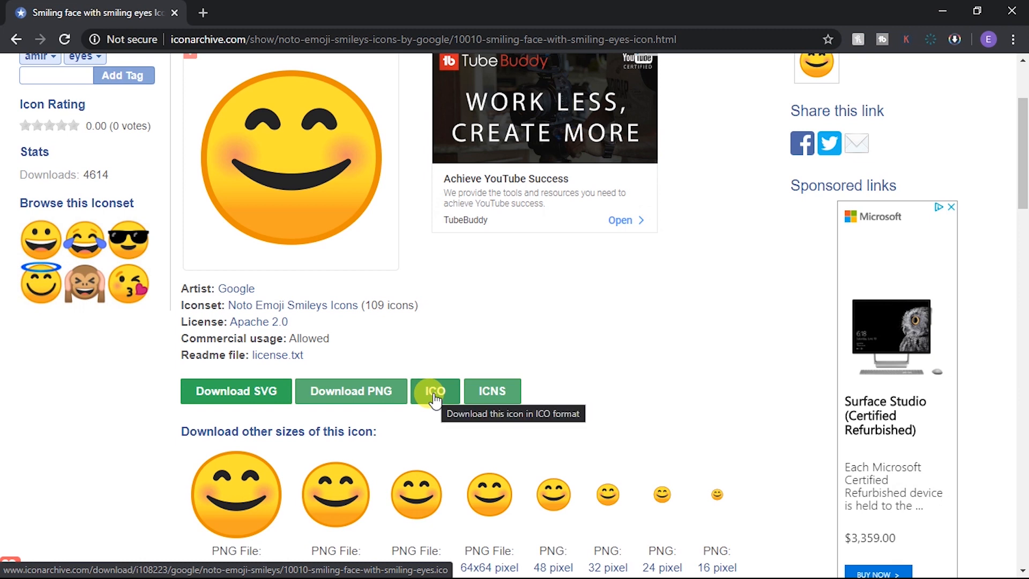
{"action": "left_click", "coordinate": [434, 399]}
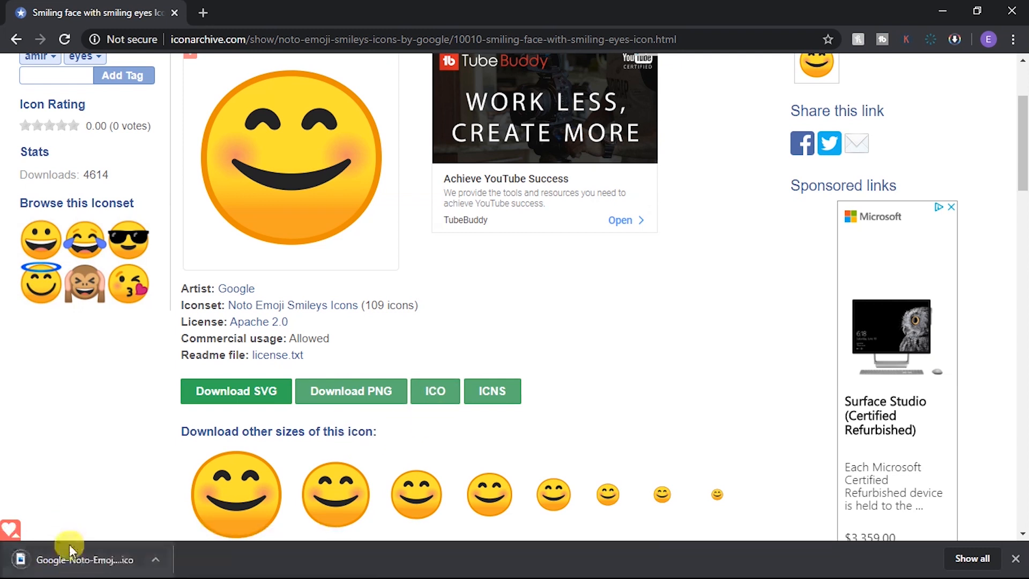
{"action": "left_click", "coordinate": [155, 567]}
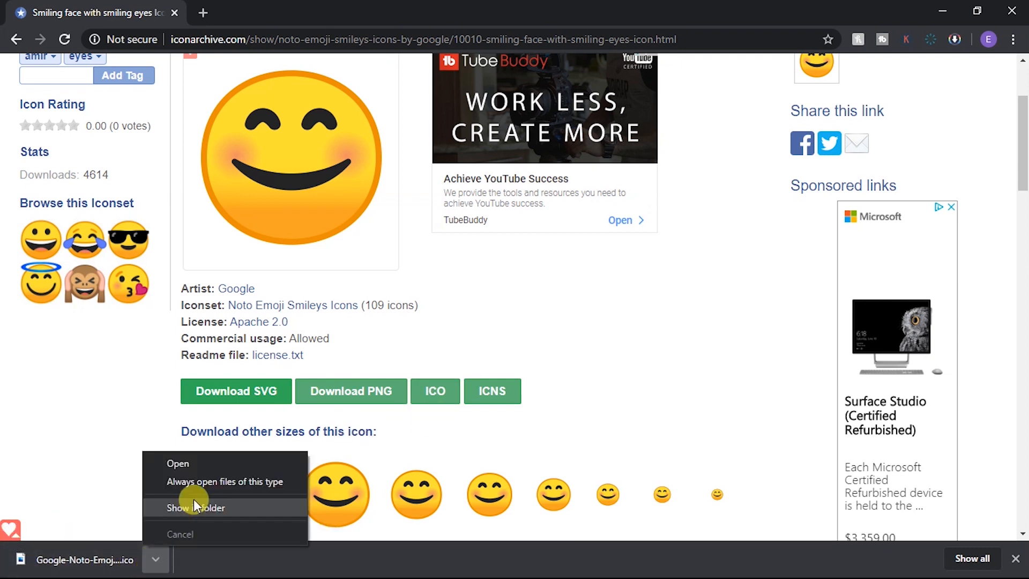
{"action": "left_click", "coordinate": [194, 504]}
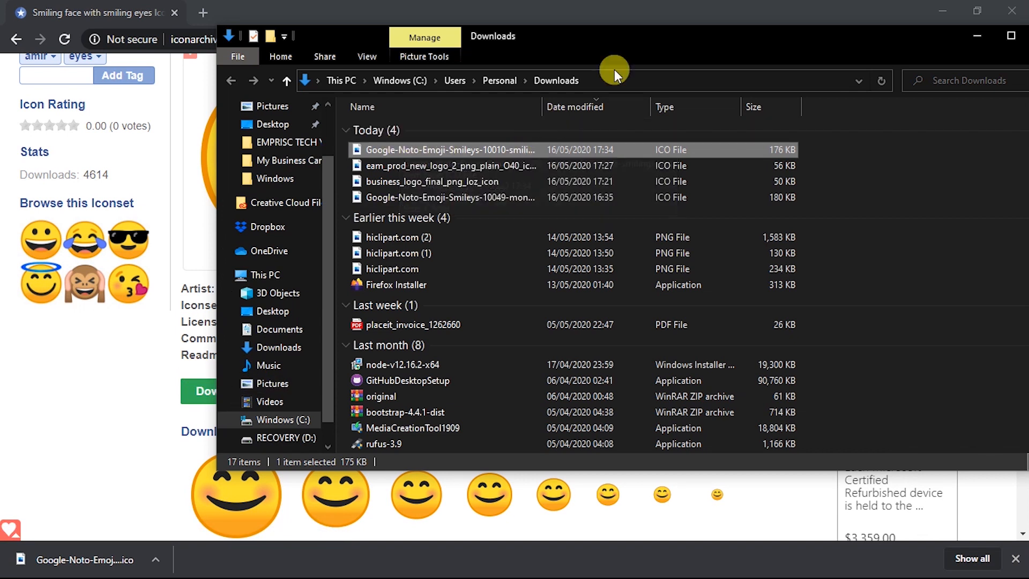
{"action": "left_click", "coordinate": [944, 12]}
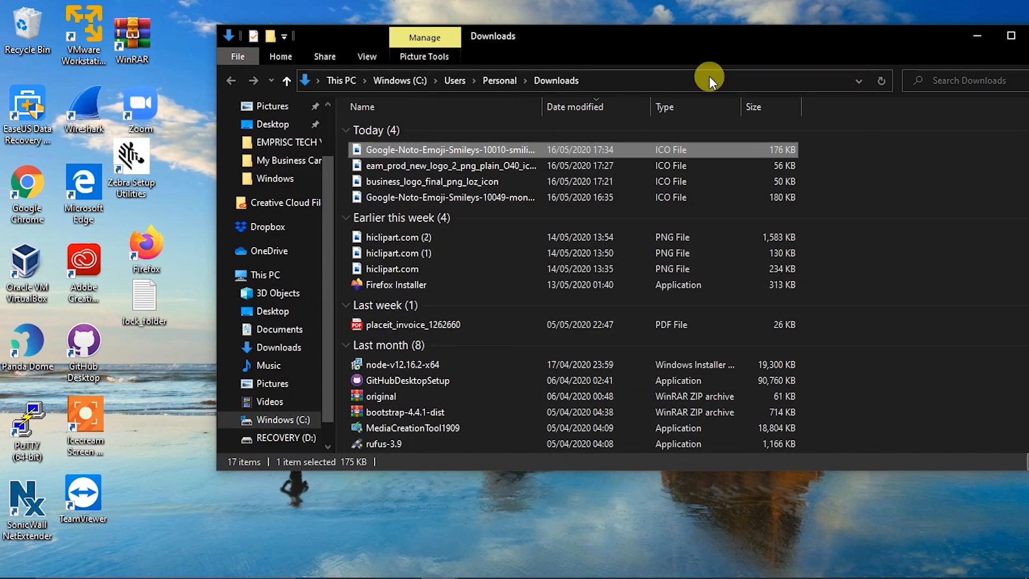
{"action": "left_click", "coordinate": [977, 35]}
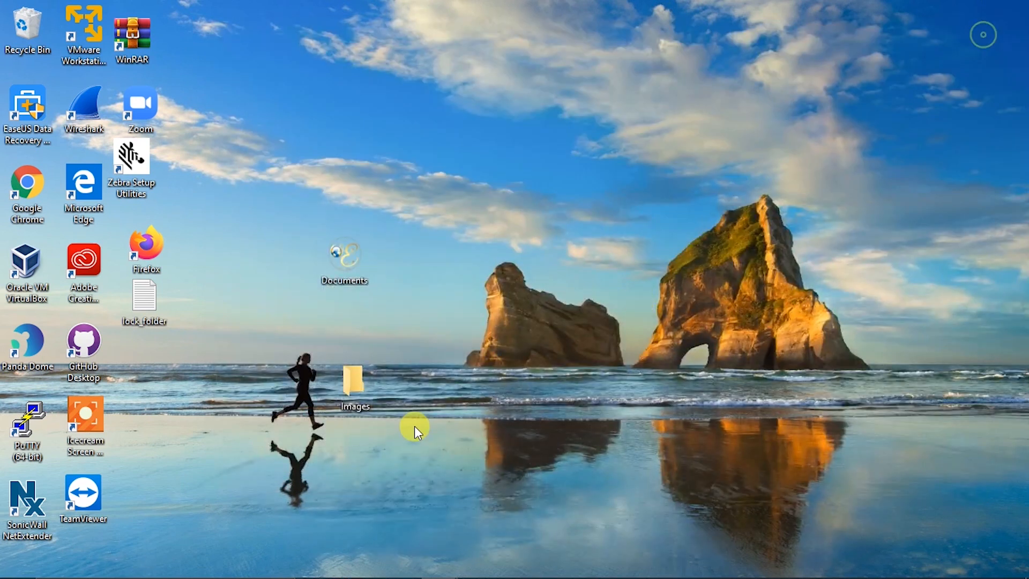
Step: Set the Images folder icon to the downloaded smiling-face .ico and apply it
{"action": "right_click", "coordinate": [355, 399]}
{"action": "left_click", "coordinate": [386, 381]}
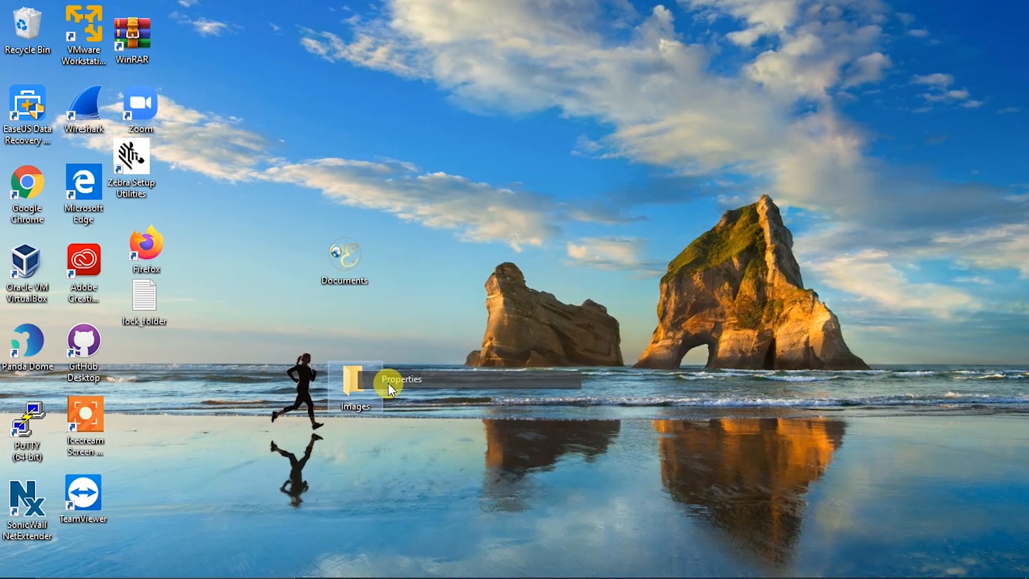
{"action": "left_click", "coordinate": [575, 245]}
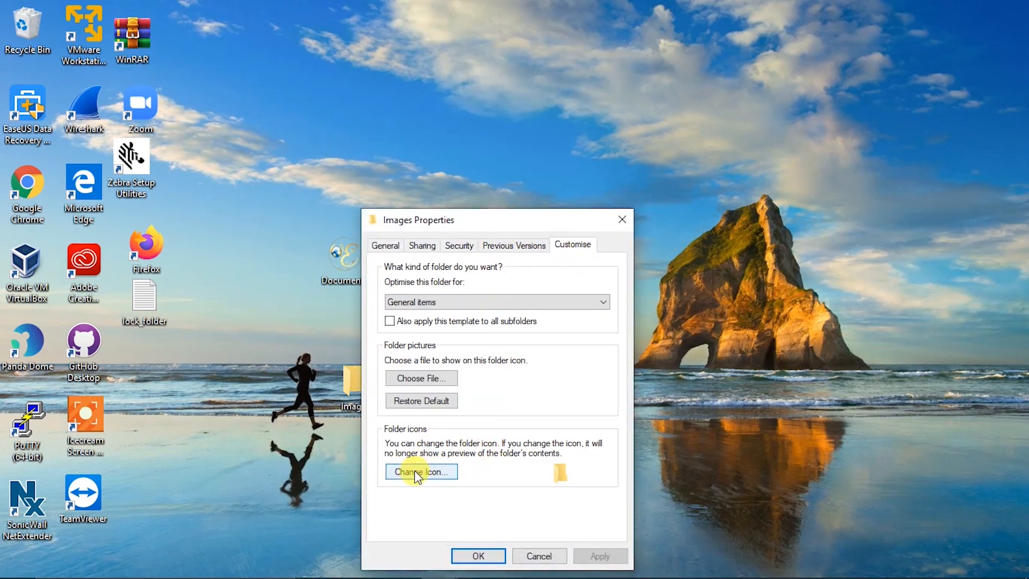
{"action": "left_click", "coordinate": [417, 473]}
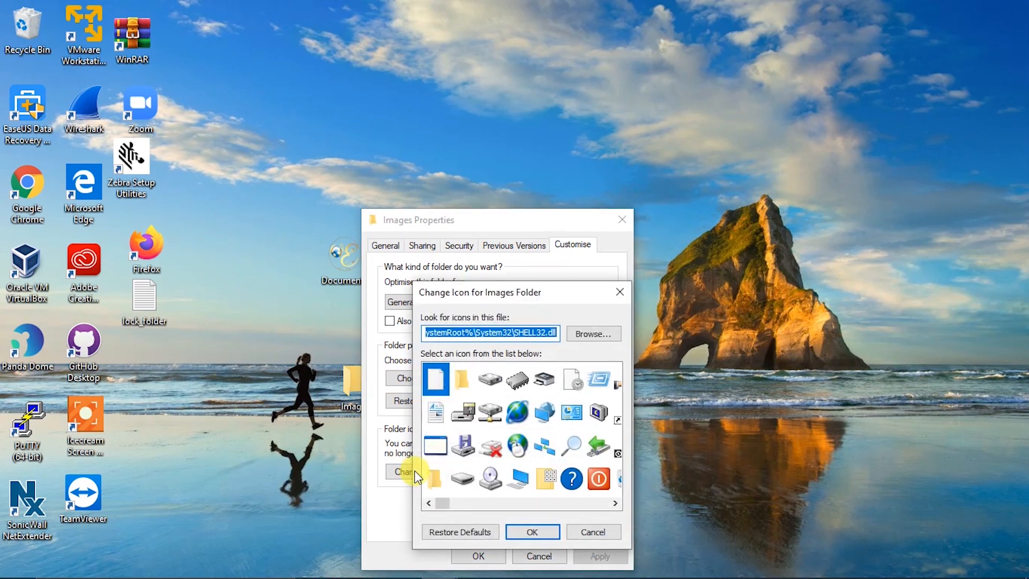
{"action": "left_click", "coordinate": [576, 342]}
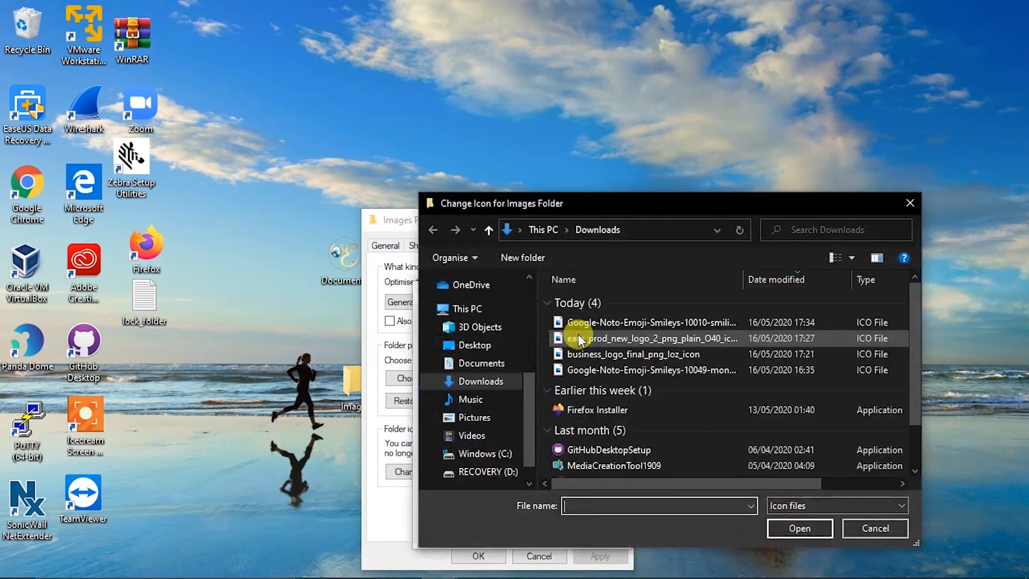
{"action": "left_click", "coordinate": [571, 322]}
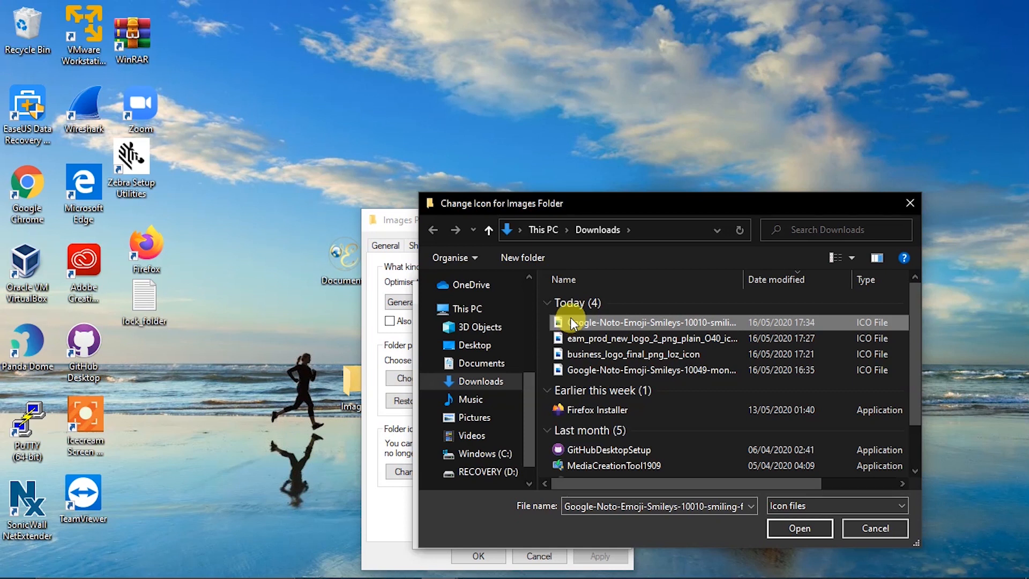
{"action": "double_click", "coordinate": [570, 318]}
{"action": "left_click", "coordinate": [435, 370]}
{"action": "left_click", "coordinate": [536, 533]}
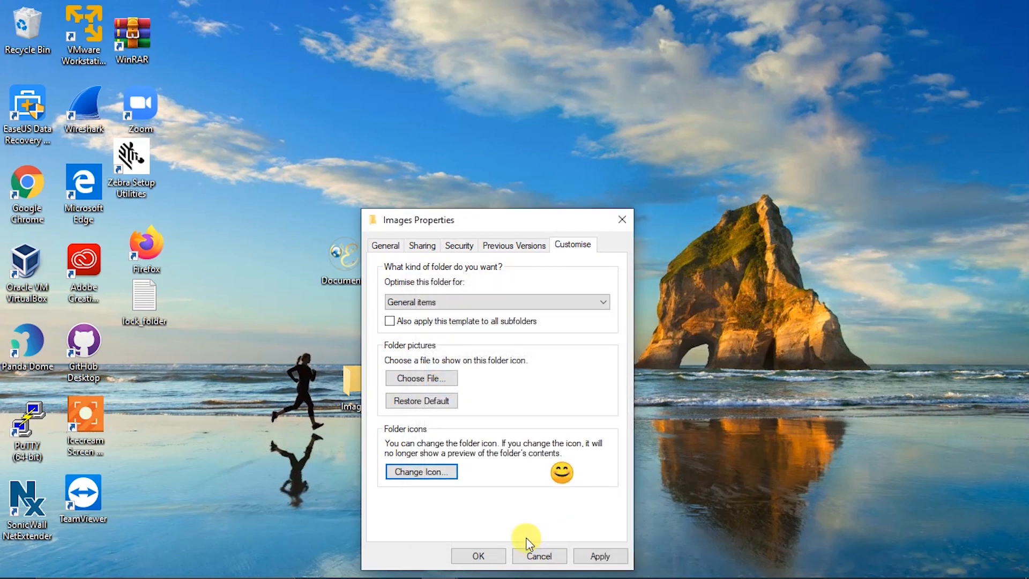
{"action": "left_click", "coordinate": [593, 554]}
{"action": "left_click", "coordinate": [488, 558]}
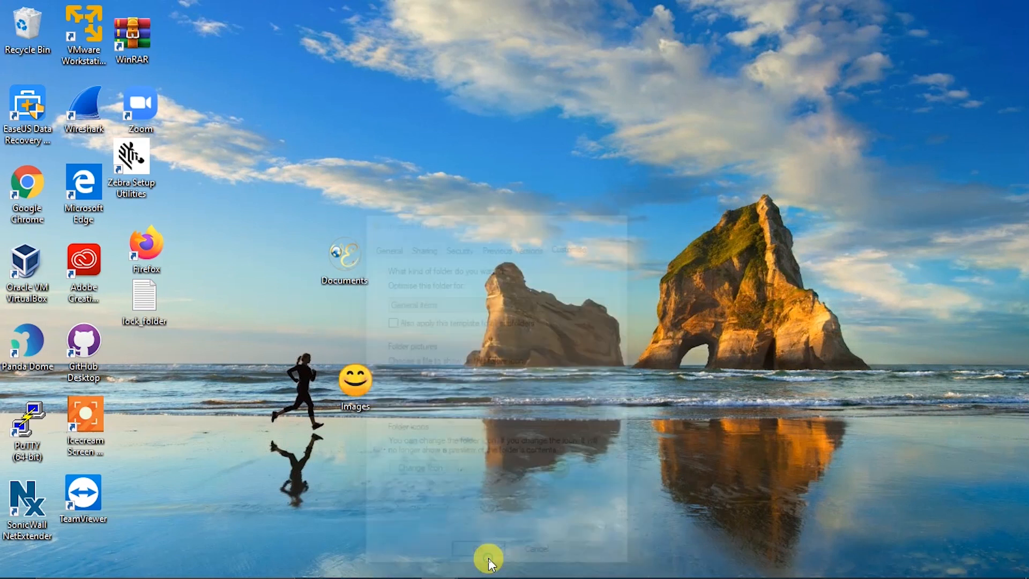
Step: Drag the smiley Images folder to the right of the Documents folder
{"action": "left_click_drag", "start_coordinate": [364, 387], "coordinate": [430, 263]}
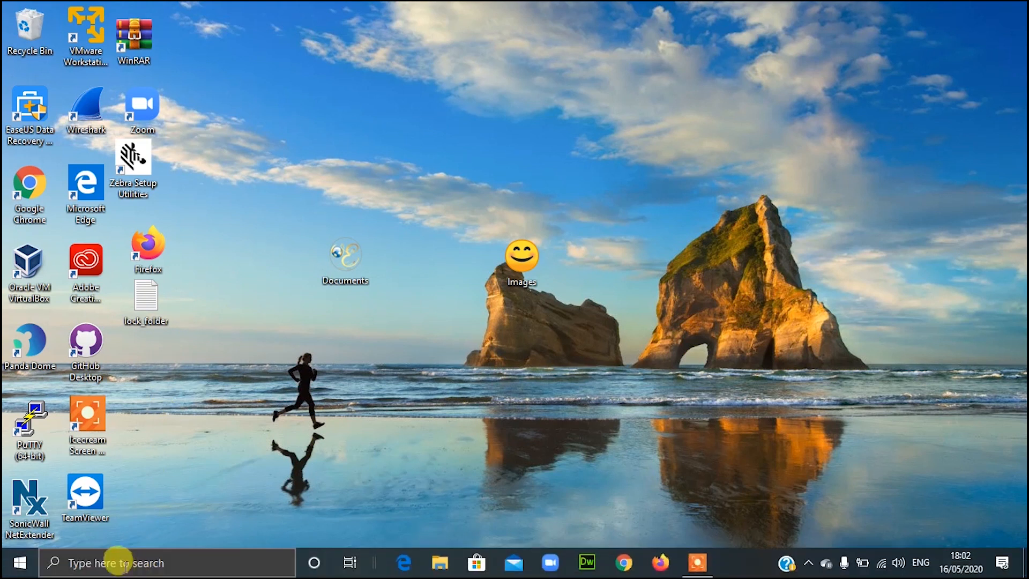
Step: Launch Notepad from the taskbar search and open the Desktop's lock_folder script
{"action": "left_click", "coordinate": [115, 562]}
{"action": "type", "text": "note"}
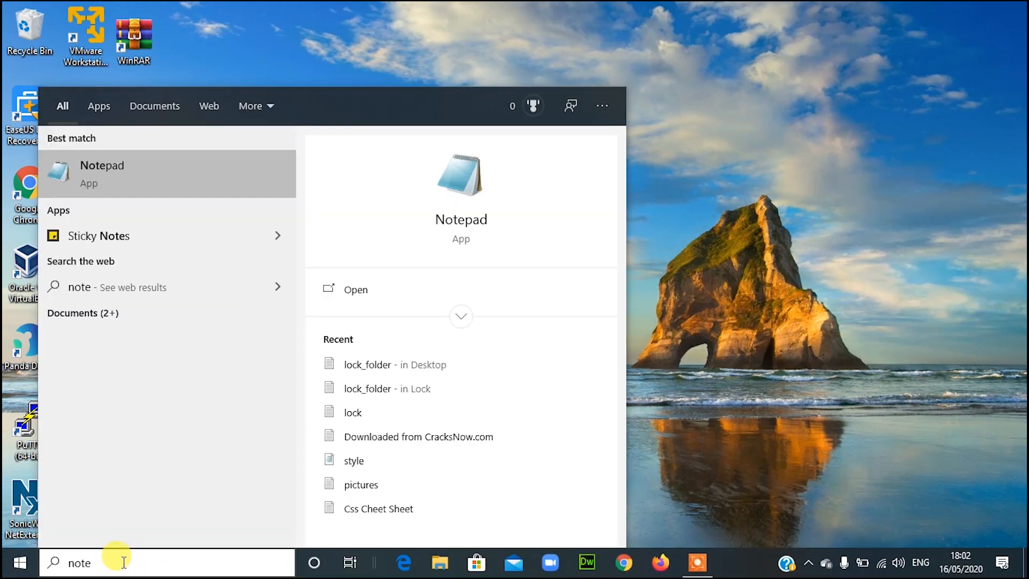
{"action": "left_click", "coordinate": [151, 190]}
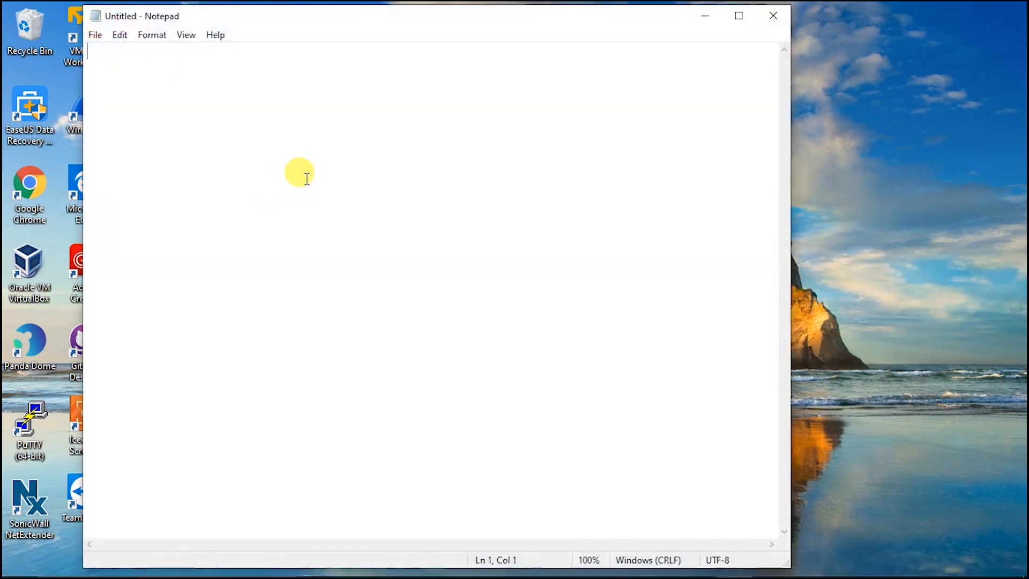
{"action": "left_click", "coordinate": [94, 37]}
{"action": "left_click", "coordinate": [115, 85]}
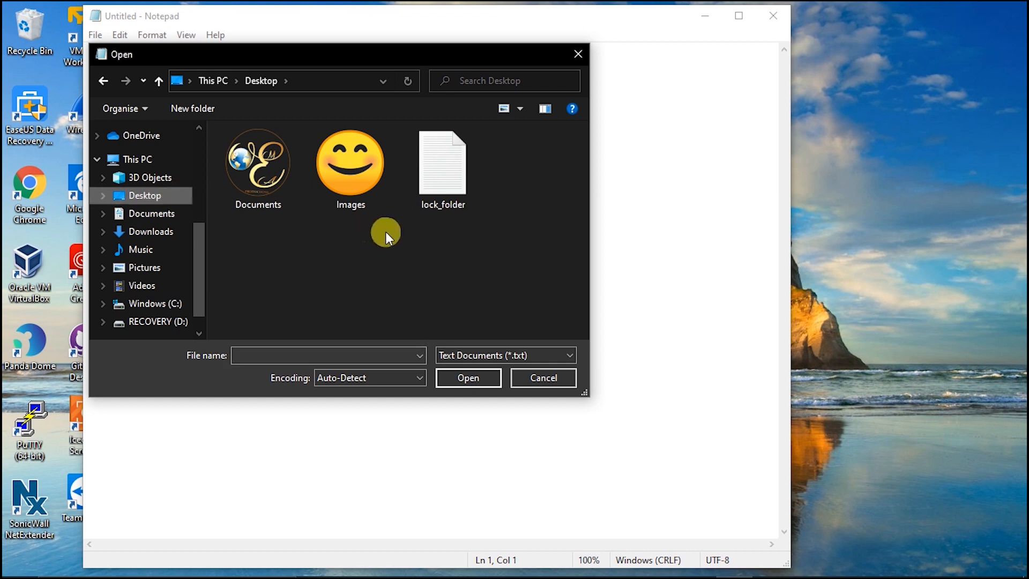
{"action": "left_click", "coordinate": [436, 188]}
{"action": "double_click", "coordinate": [437, 188]}
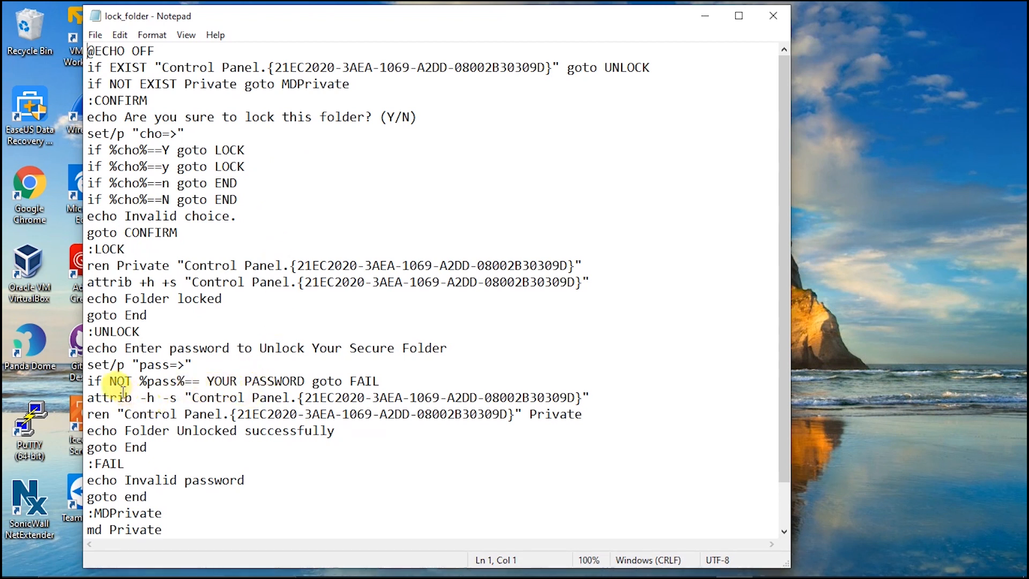
Step: Replace YOUR PASSWORD on the if NOT line with a new password, then start Save As
{"action": "left_click_drag", "start_coordinate": [90, 381], "coordinate": [338, 379]}
{"action": "left_click", "coordinate": [296, 381]}
{"action": "left_click_drag", "start_coordinate": [206, 378], "coordinate": [304, 378]}
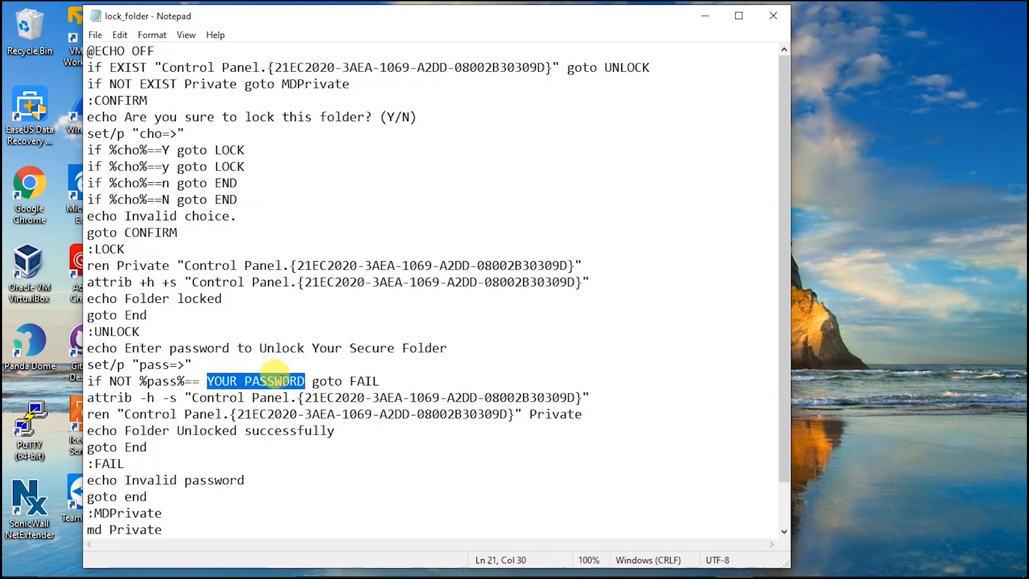
{"action": "type", "text": "lock"}
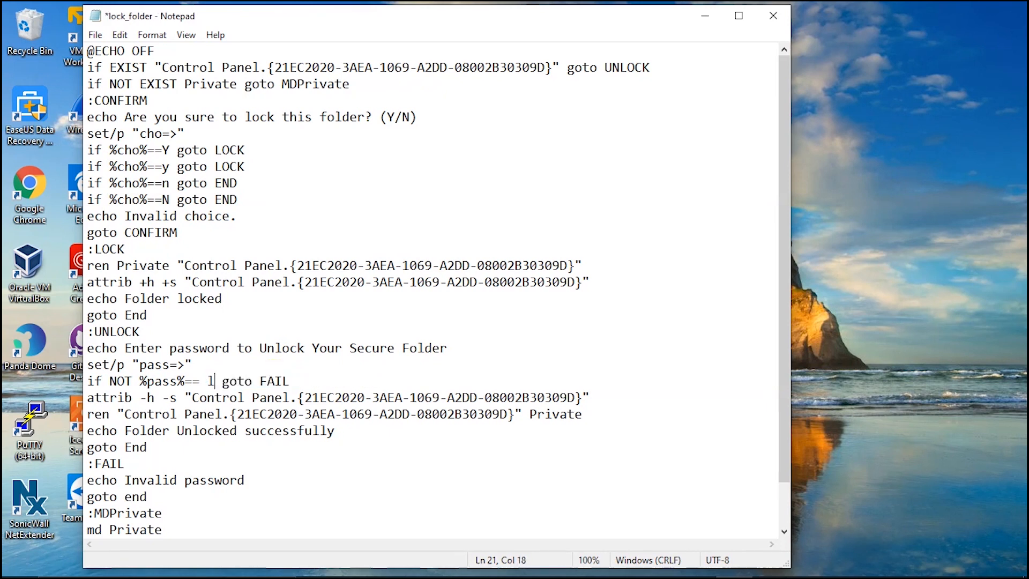
{"action": "type", "text": "123"}
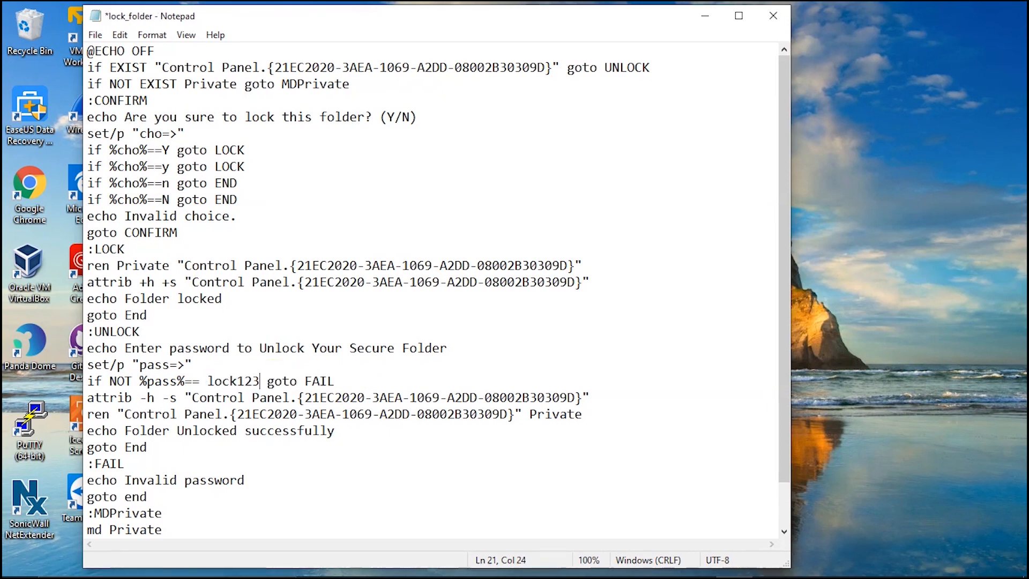
{"action": "left_click", "coordinate": [97, 35]}
{"action": "left_click", "coordinate": [134, 117]}
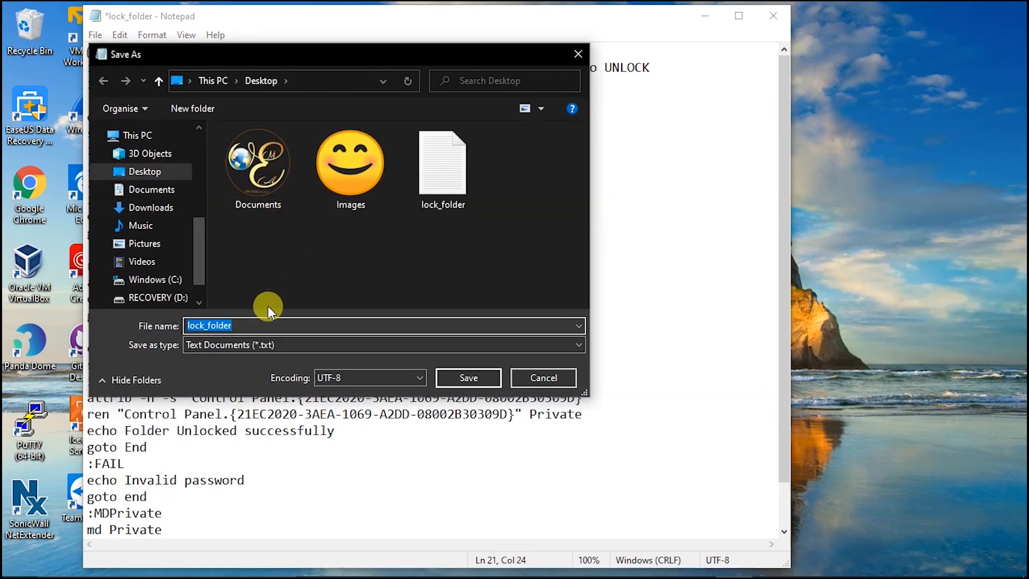
Step: Save the edited script as document.bat in Documents and close Notepad
{"action": "left_click", "coordinate": [257, 175]}
{"action": "double_click", "coordinate": [257, 176]}
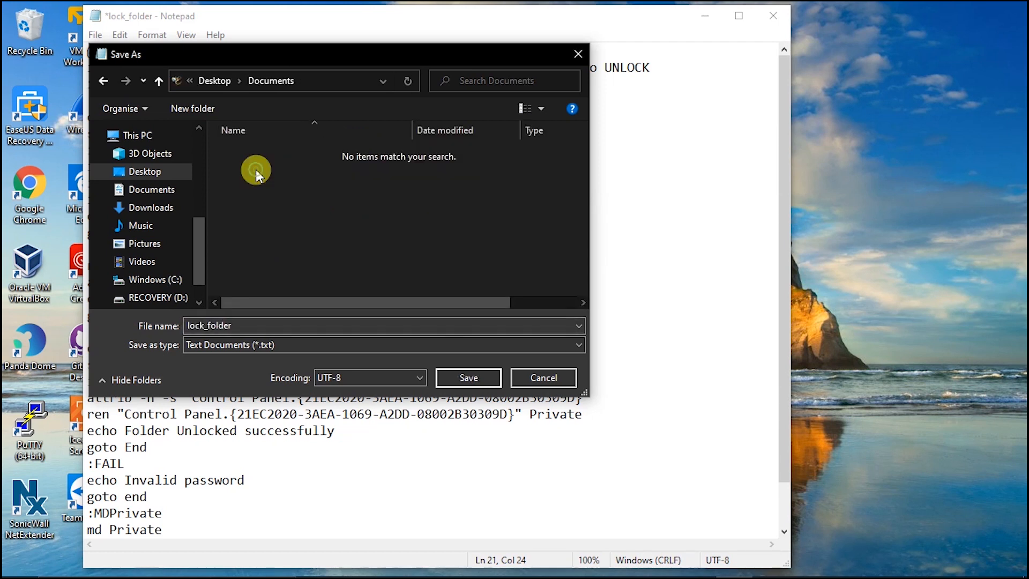
{"action": "left_click", "coordinate": [267, 325]}
{"action": "left_click", "coordinate": [263, 325]}
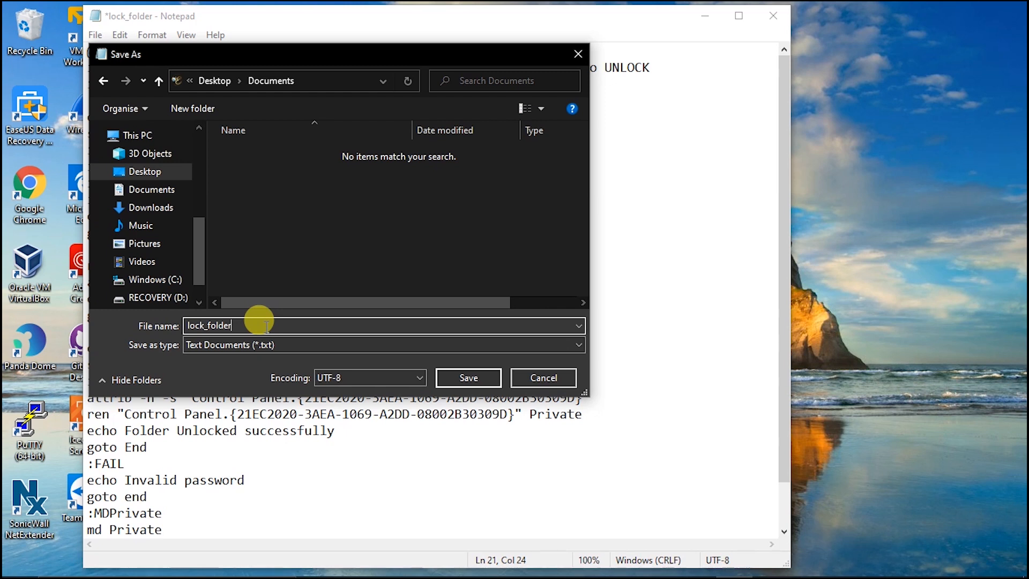
{"action": "left_click_drag", "start_coordinate": [241, 324], "coordinate": [170, 330]}
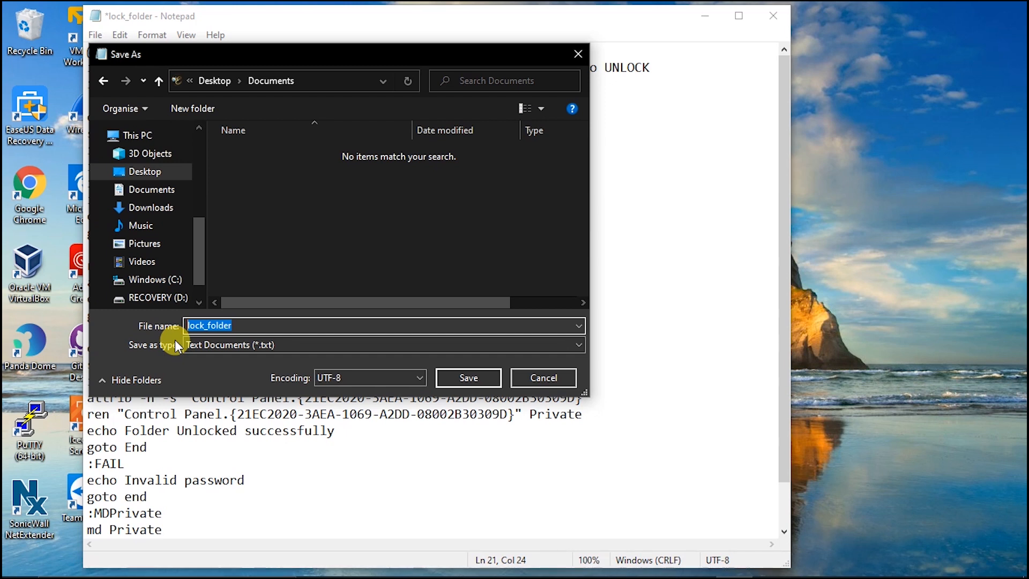
{"action": "type", "text": "docu"}
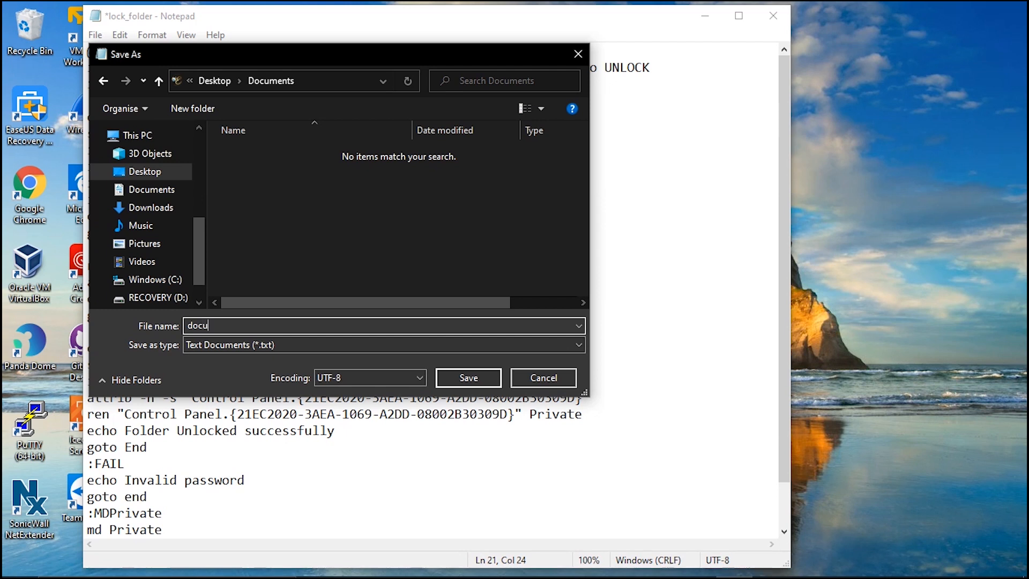
{"action": "type", "text": "ment.bat"}
{"action": "left_click", "coordinate": [468, 379]}
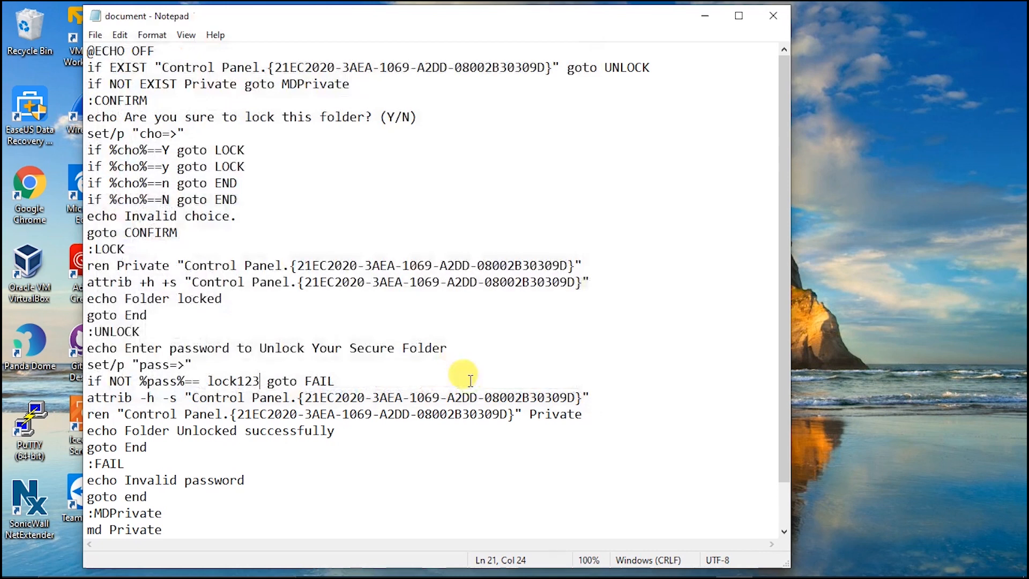
{"action": "left_click", "coordinate": [766, 12]}
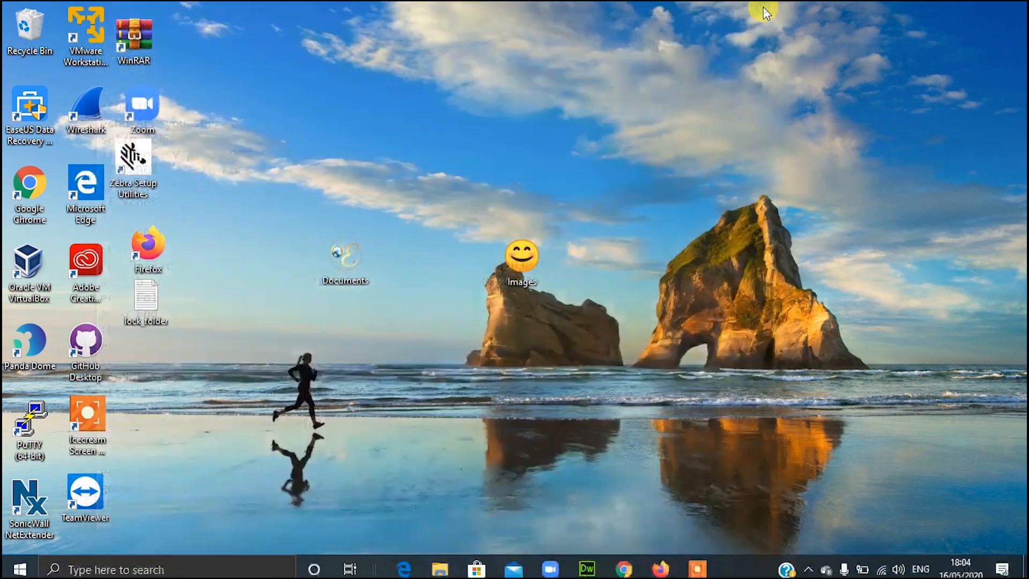
Step: Run document in Documents, enter the unlock password, and open the new empty Private folder
{"action": "double_click", "coordinate": [349, 260]}
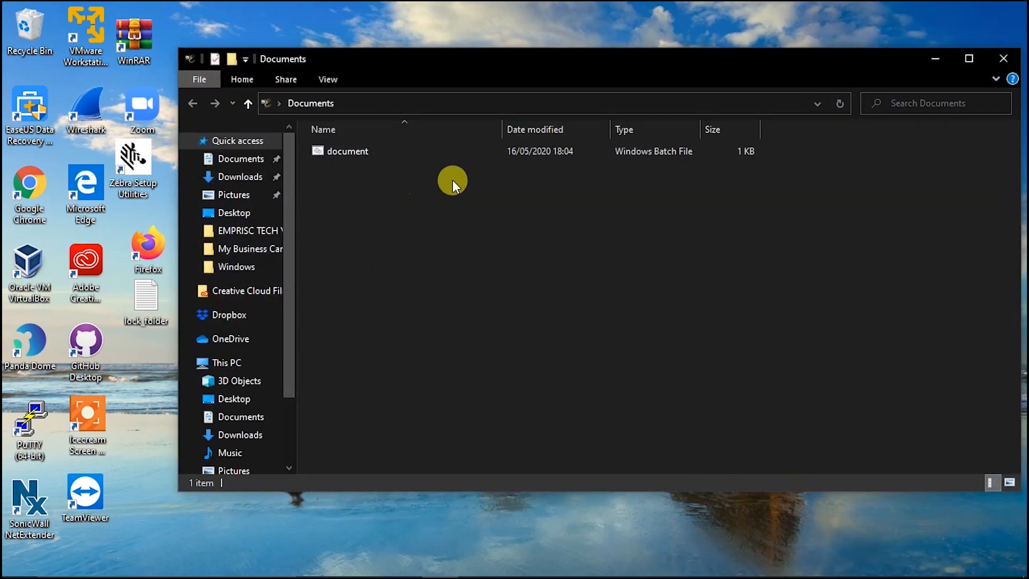
{"action": "double_click", "coordinate": [337, 153]}
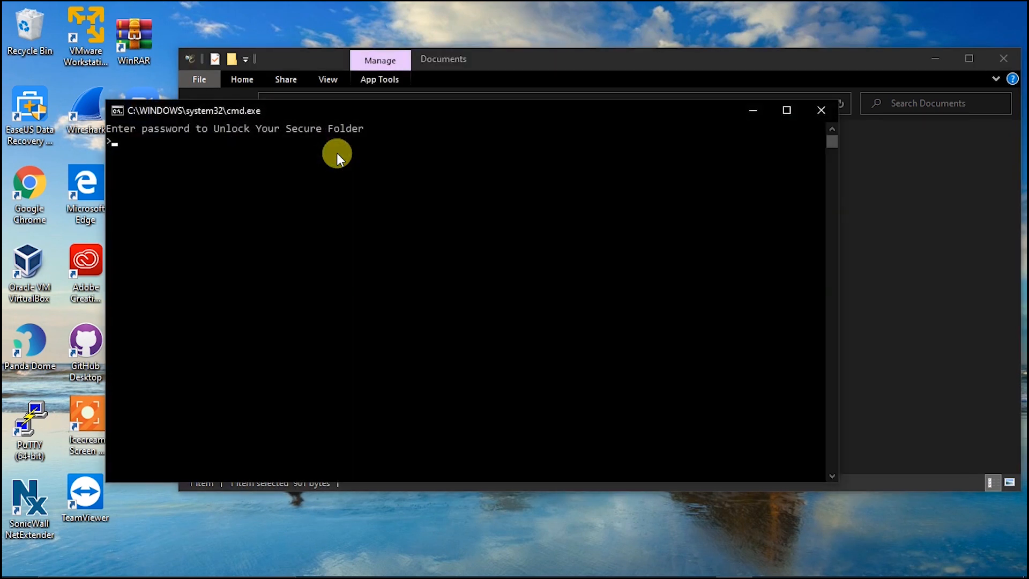
{"action": "left_click_drag", "start_coordinate": [339, 110], "coordinate": [437, 203]}
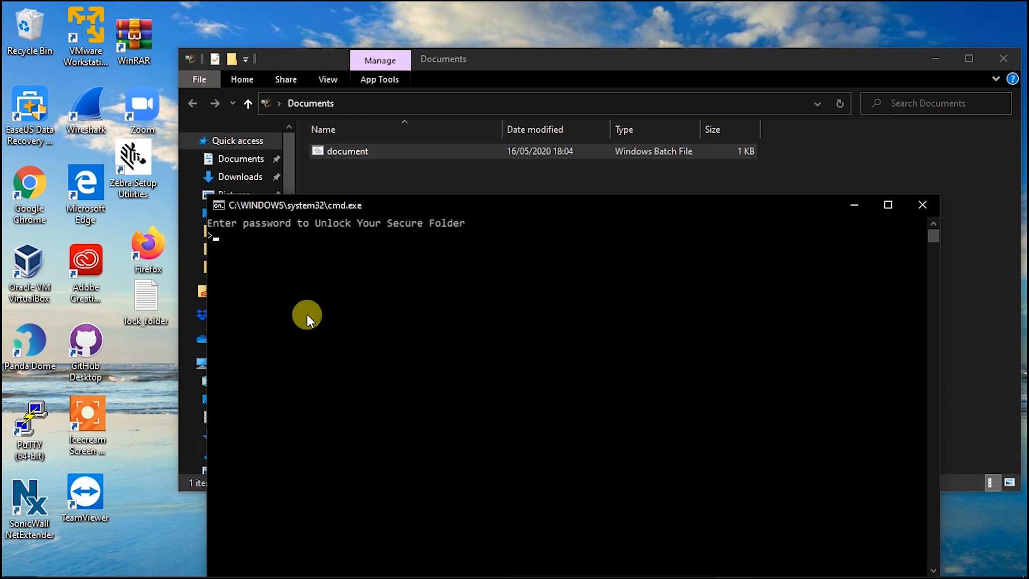
{"action": "type", "text": "lock123"}
{"action": "key", "text": "Return"}
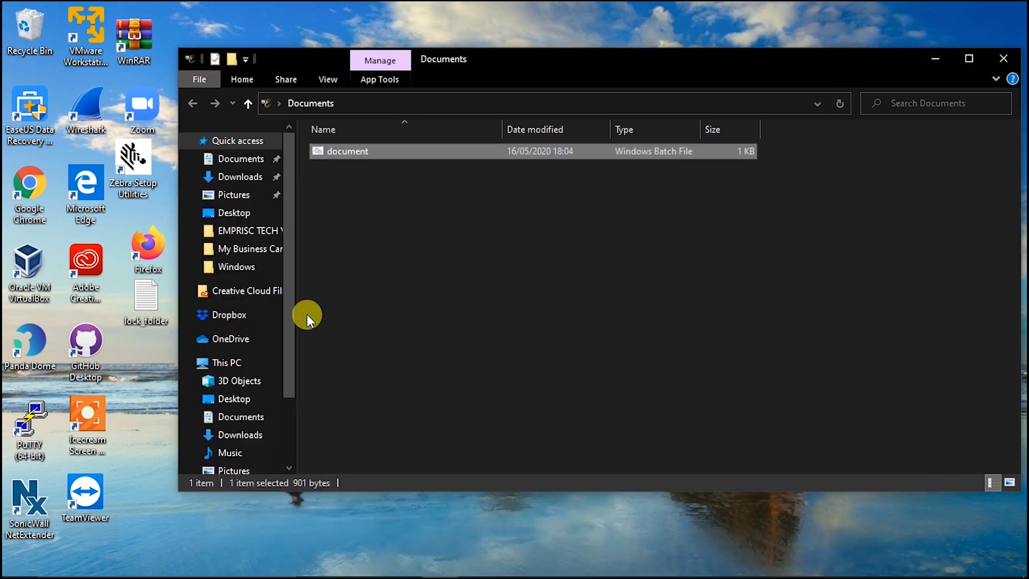
{"action": "double_click", "coordinate": [346, 151]}
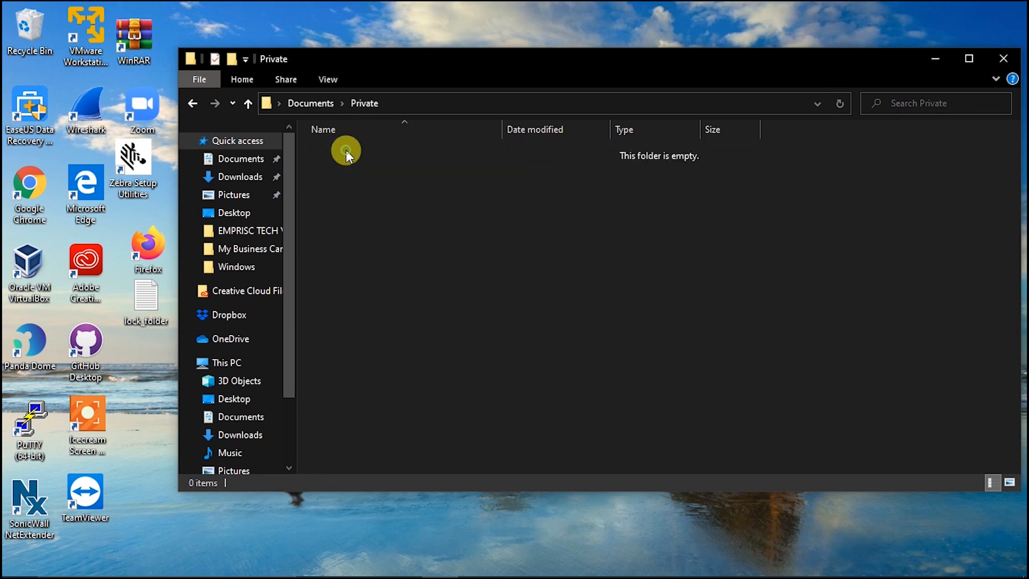
Step: Return to Documents and drag the desktop's smiley Images folder into Private
{"action": "left_click", "coordinate": [197, 103]}
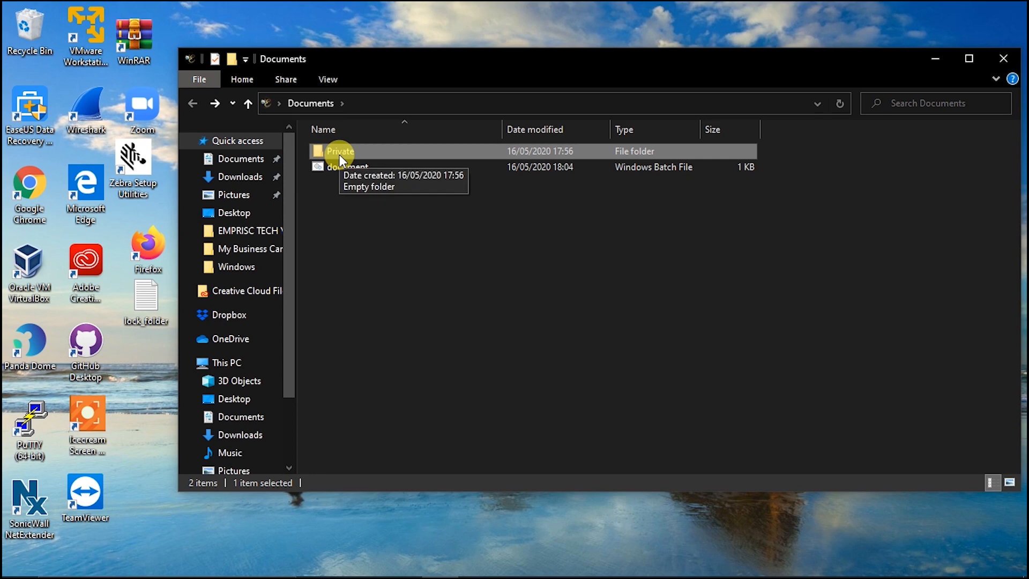
{"action": "left_click_drag", "start_coordinate": [368, 69], "coordinate": [454, 115]}
{"action": "left_click_drag", "start_coordinate": [369, 209], "coordinate": [378, 285]}
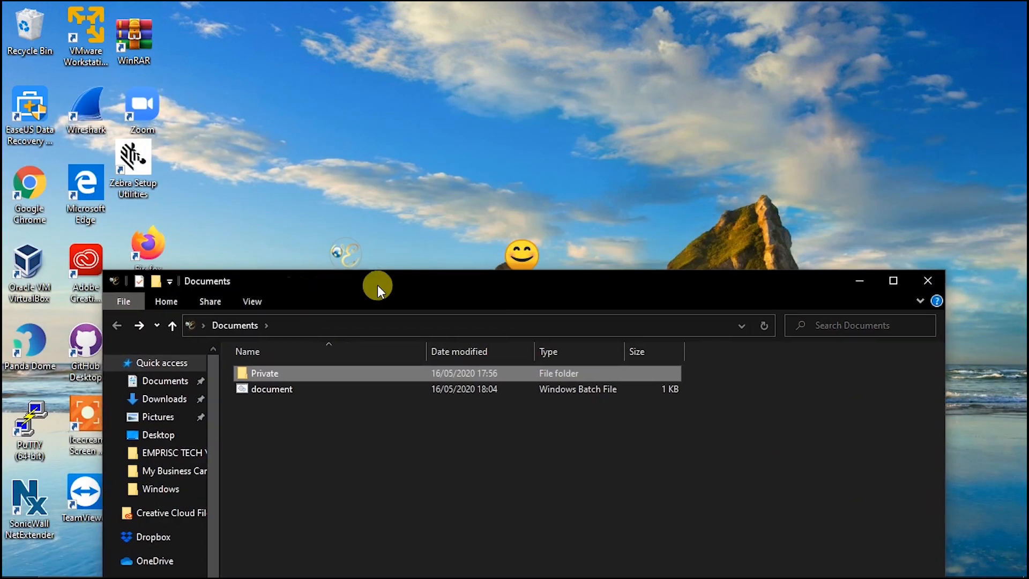
{"action": "left_click_drag", "start_coordinate": [514, 255], "coordinate": [252, 367]}
{"action": "left_click_drag", "start_coordinate": [327, 287], "coordinate": [367, 50]}
{"action": "left_click", "coordinate": [321, 189]}
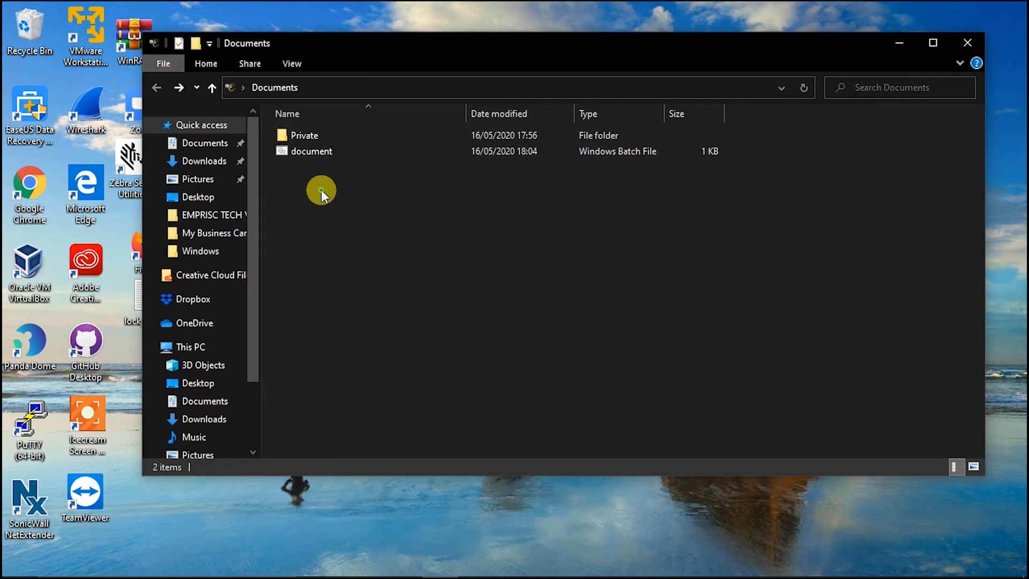
Step: Run document and answer Y to lock and hide the Private folder
{"action": "double_click", "coordinate": [307, 150]}
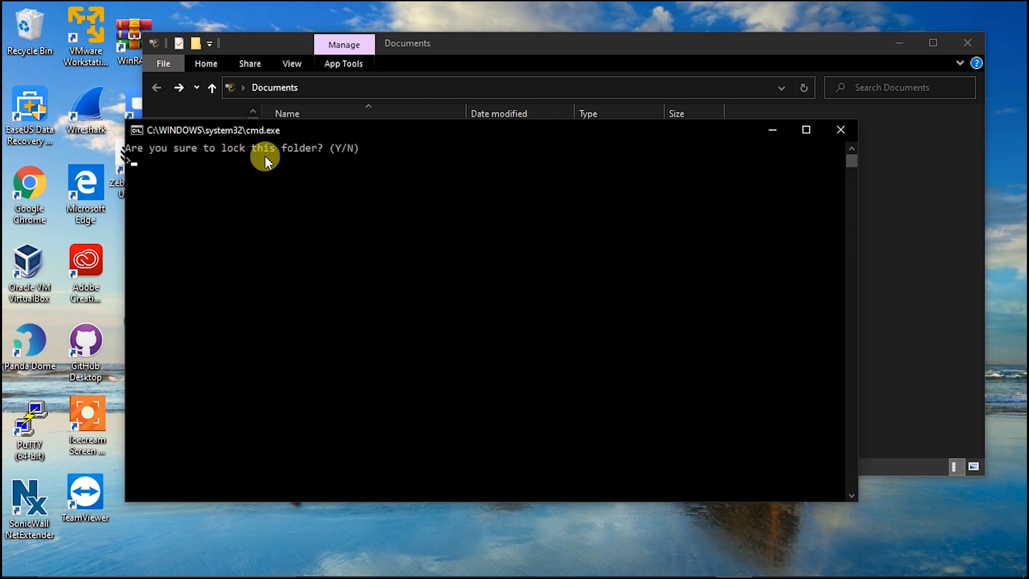
{"action": "type", "text": "Y"}
{"action": "key", "text": "Return"}
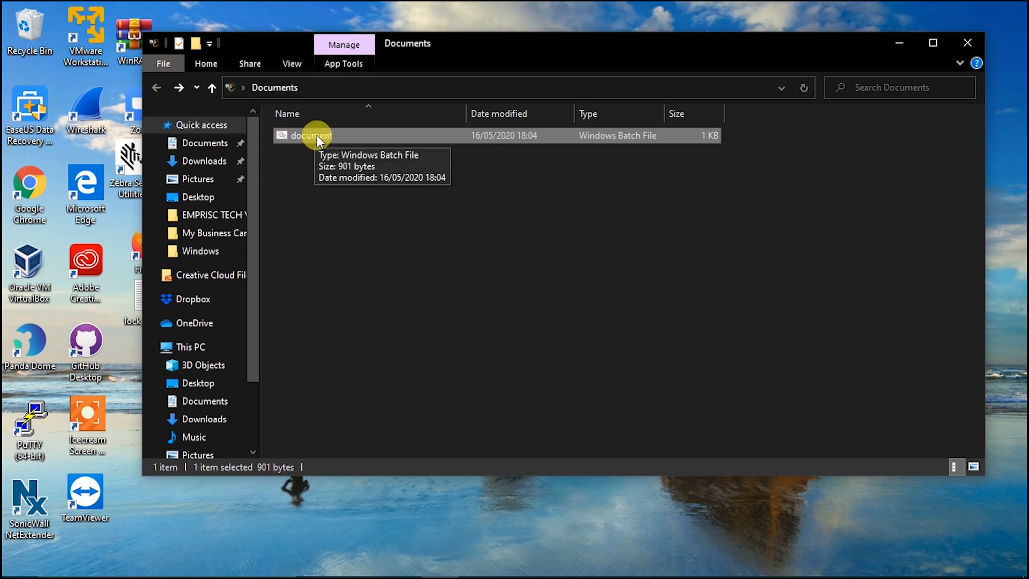
Step: Rerun document, dismiss one password prompt, and run it again to reach the unlock prompt
{"action": "double_click", "coordinate": [353, 132]}
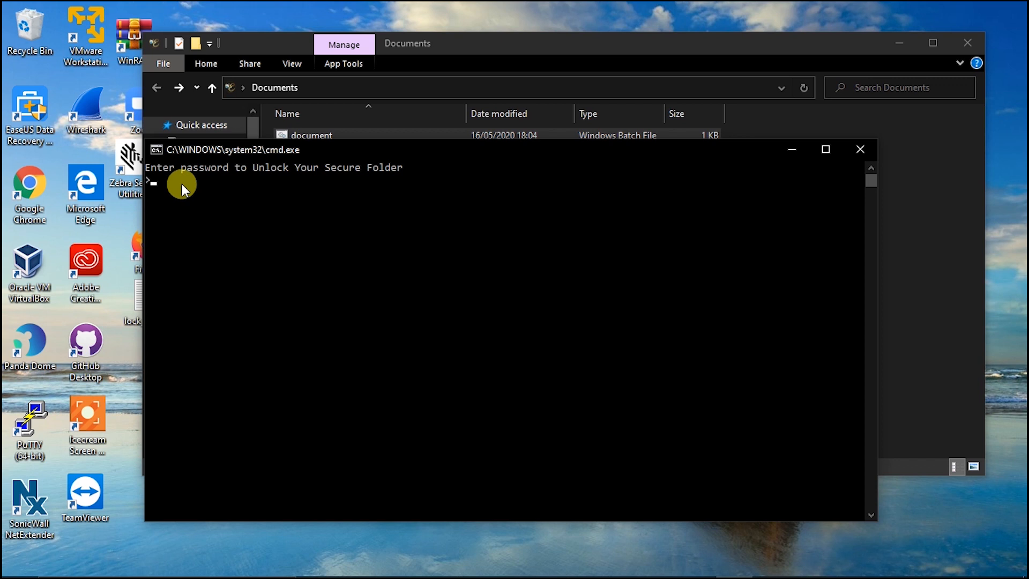
{"action": "left_click", "coordinate": [850, 155]}
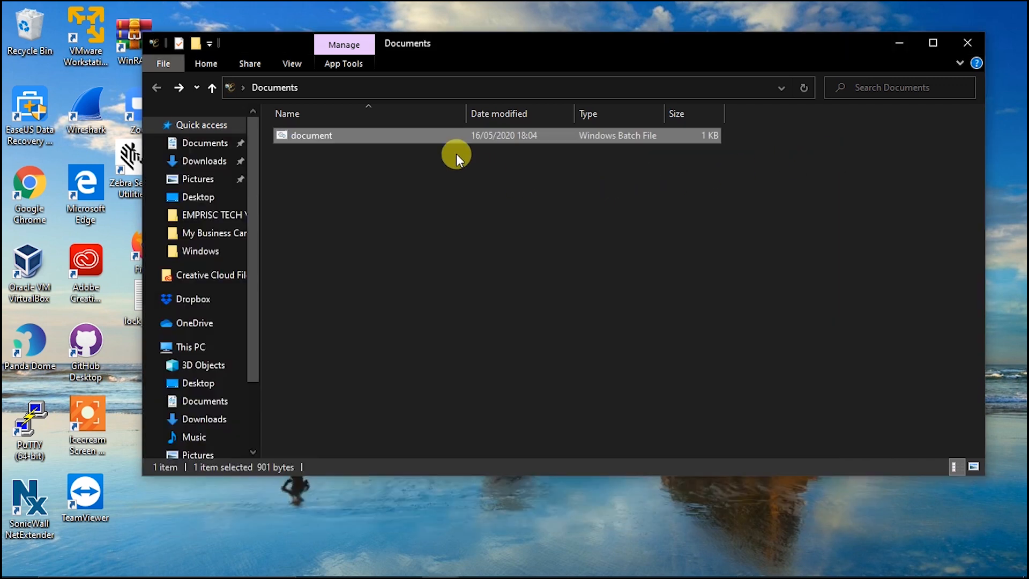
{"action": "double_click", "coordinate": [441, 139]}
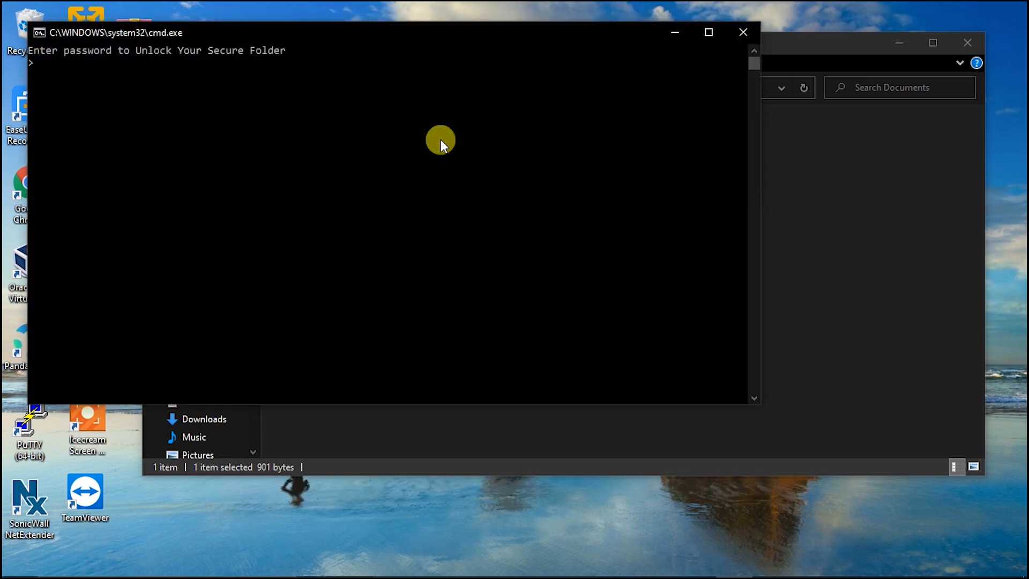